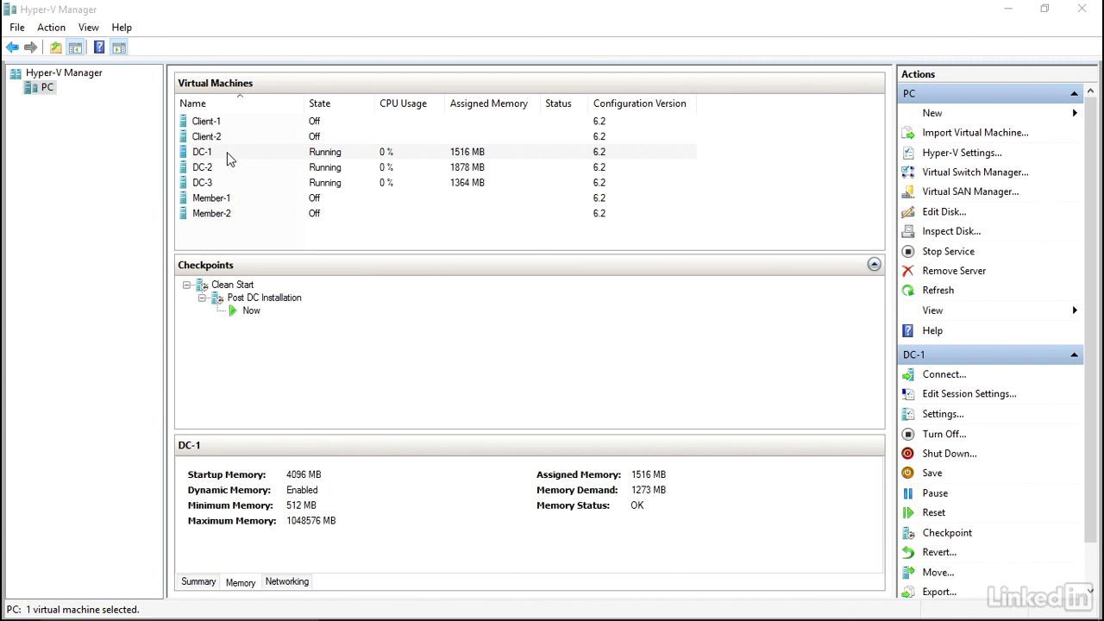
- Select the running DC-1 virtual machine in Hyper-V Manager to reach its Server Manager dashboard
left_click(227, 152)
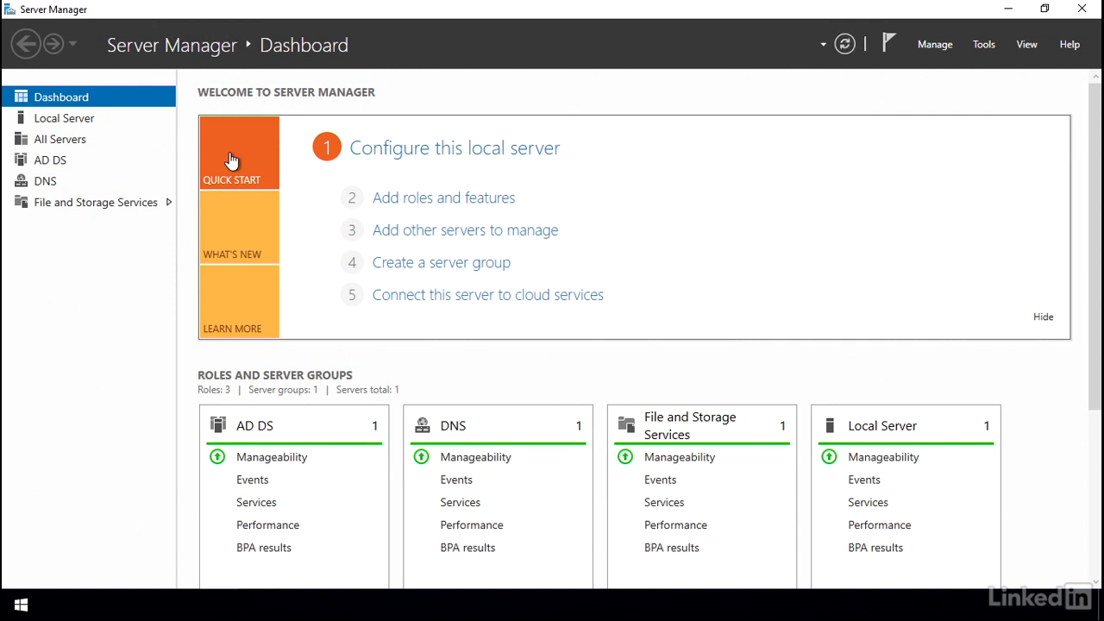
- Launch Active Directory Users and Computers from Server Manager's Tools menu
left_click(985, 45)
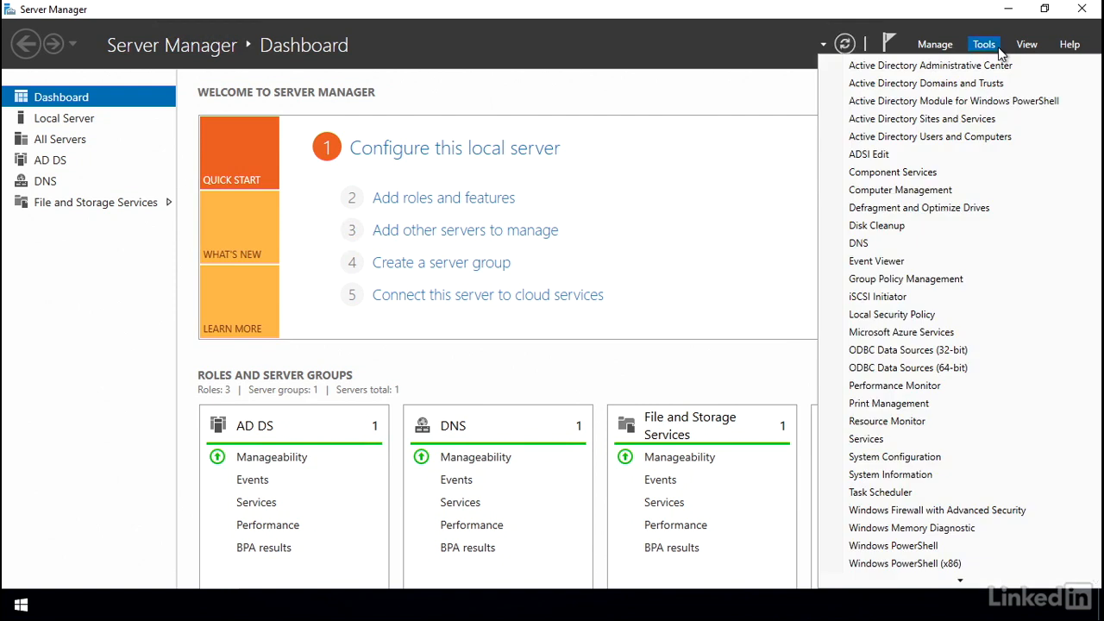
left_click(1036, 139)
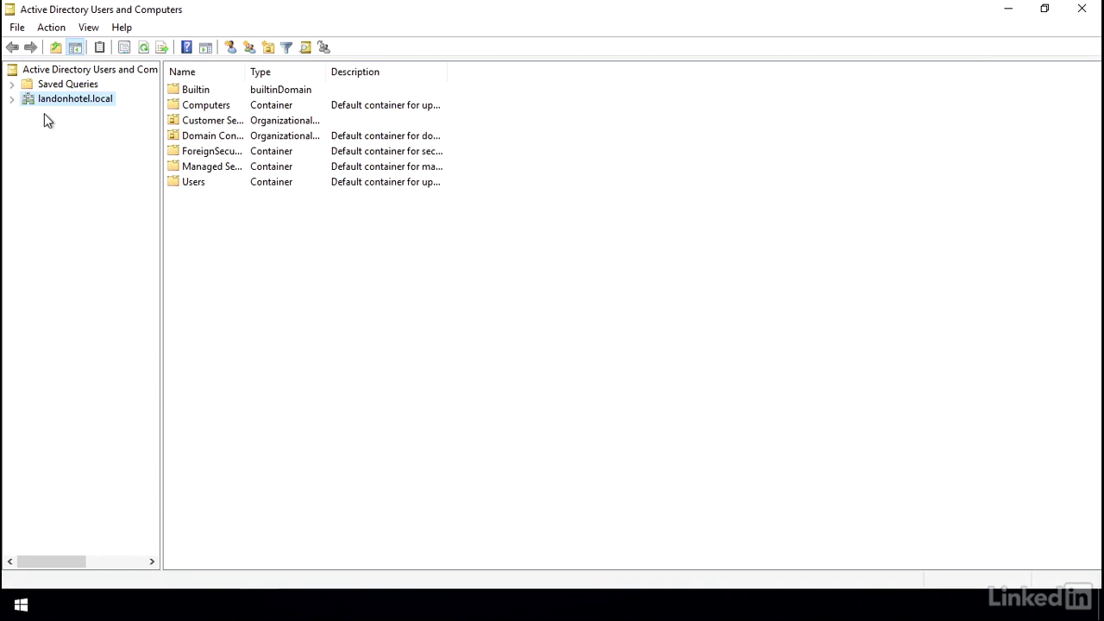
- Expand landonhotel.local, look at Users and Junior Admin, then list Customer Service's three users
left_click(12, 100)
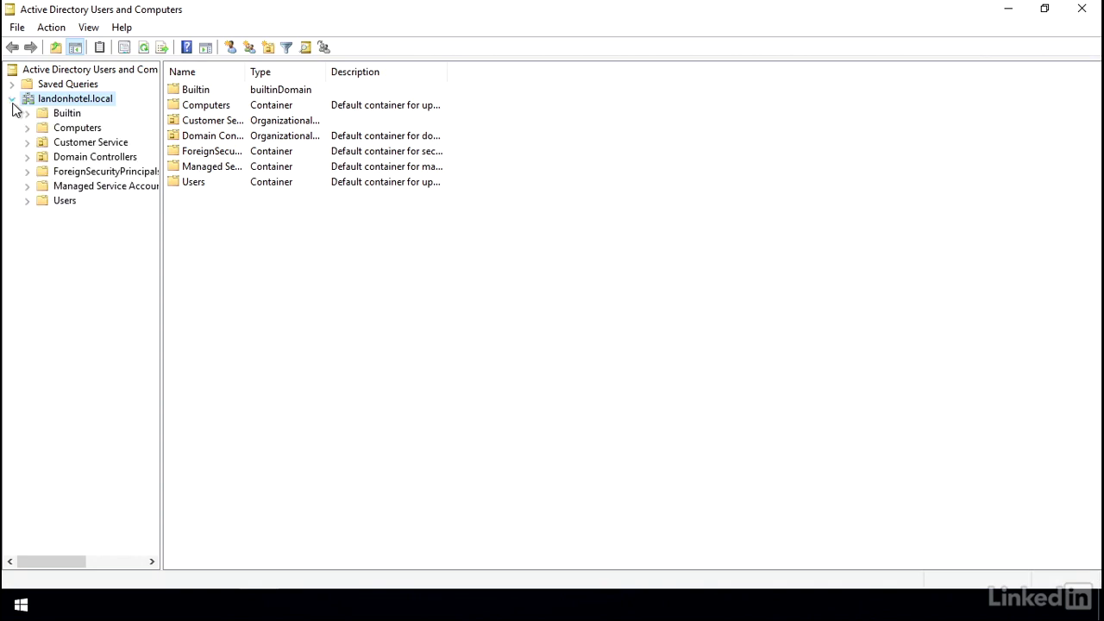
left_click(59, 201)
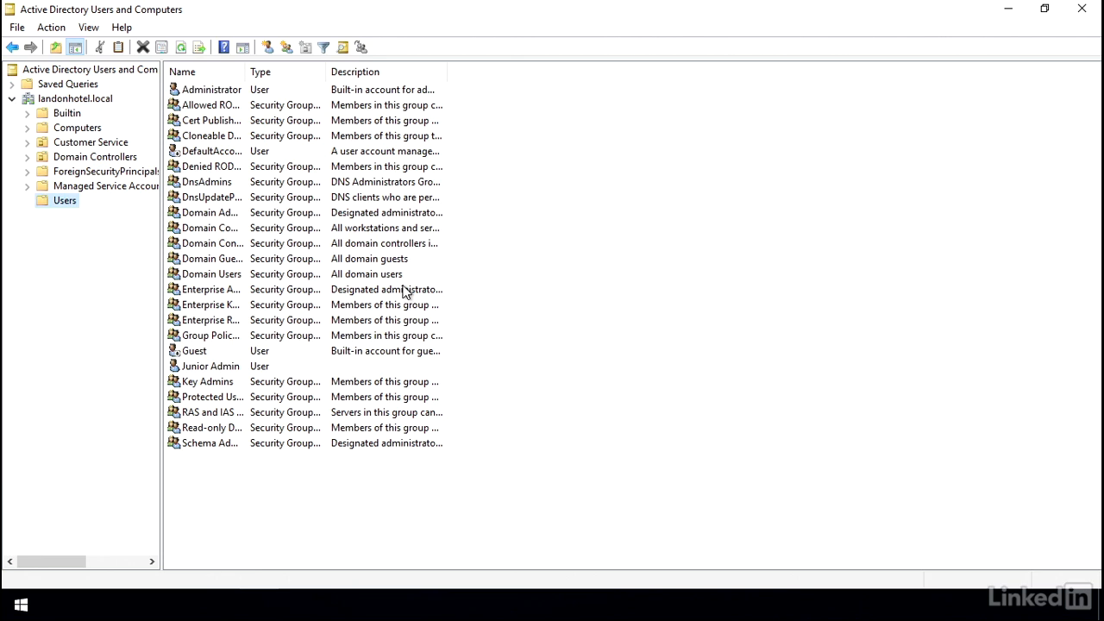
left_click(220, 369)
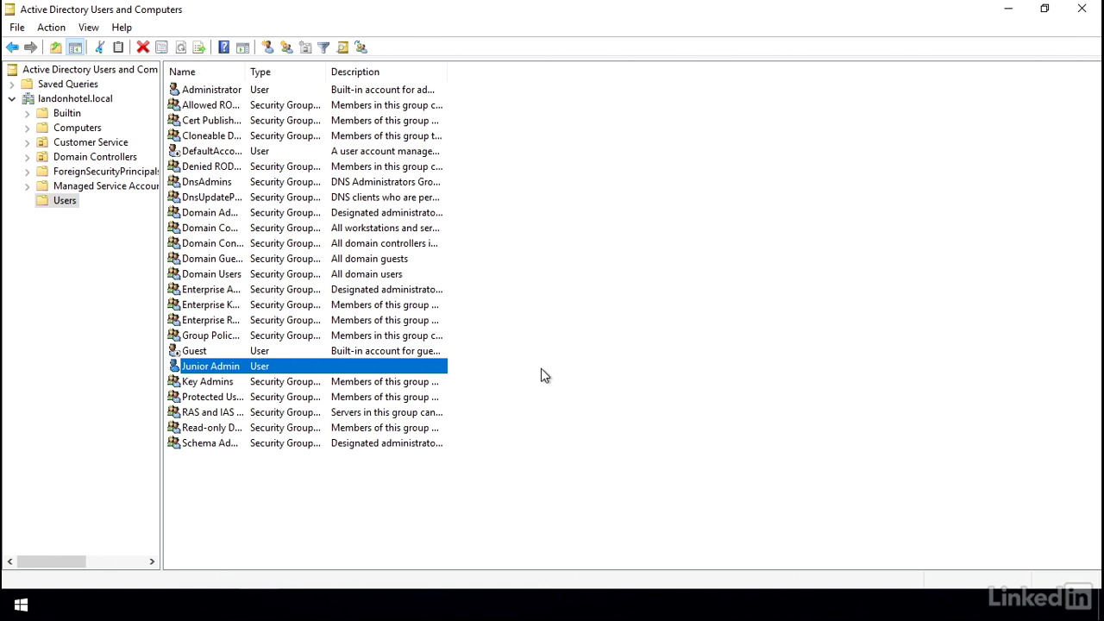
left_click(62, 144)
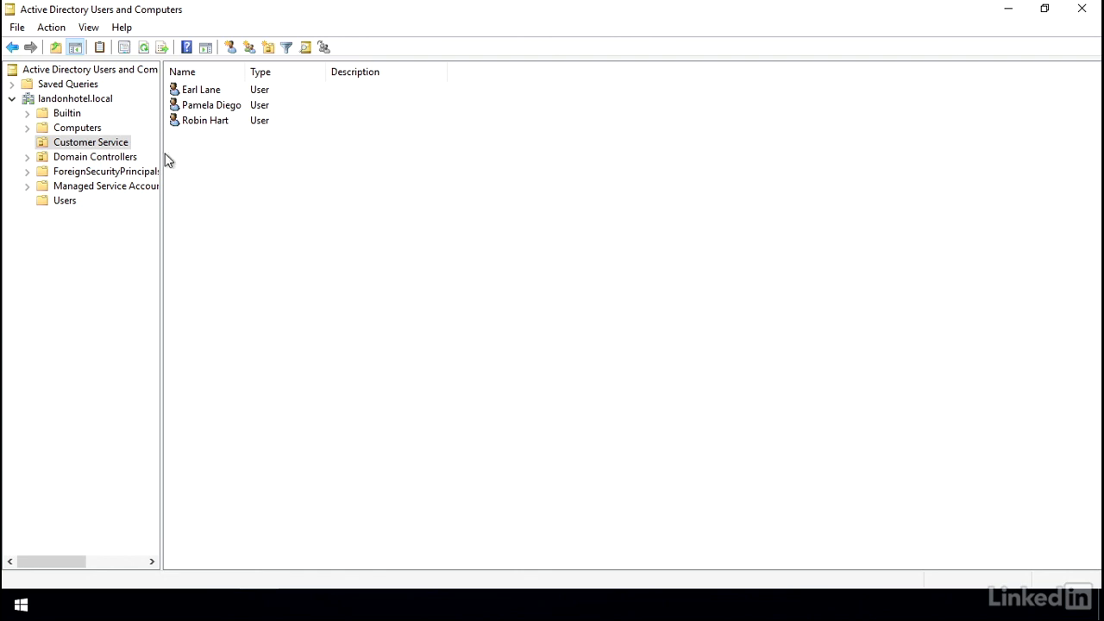
- List the Users container with a wider Name column and select Domain Admins
left_click(73, 200)
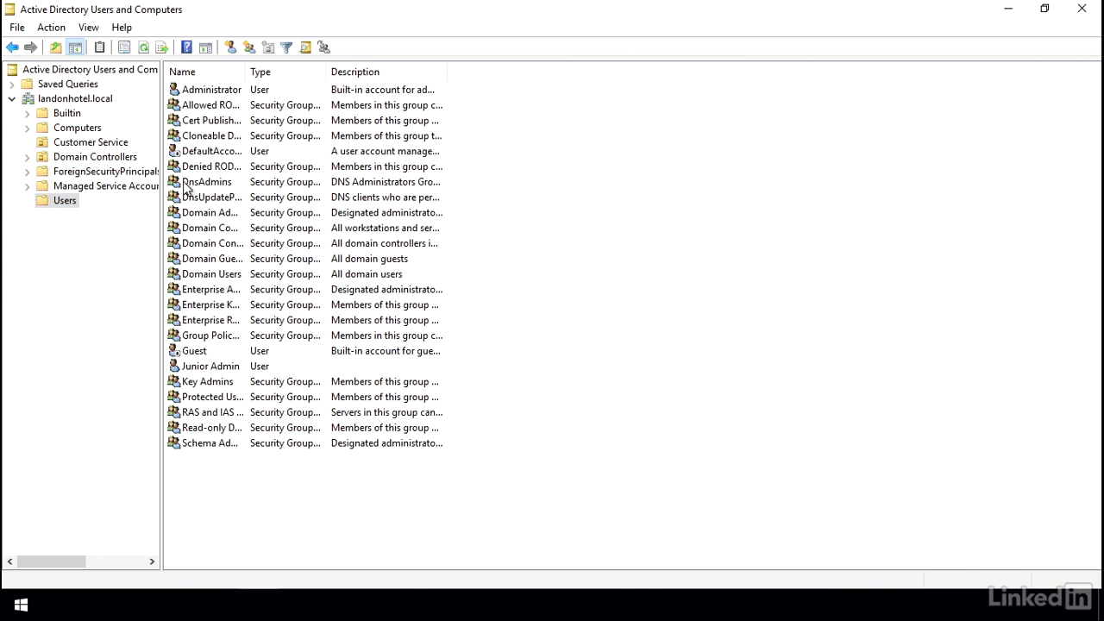
left_click_drag(242, 69, 345, 82)
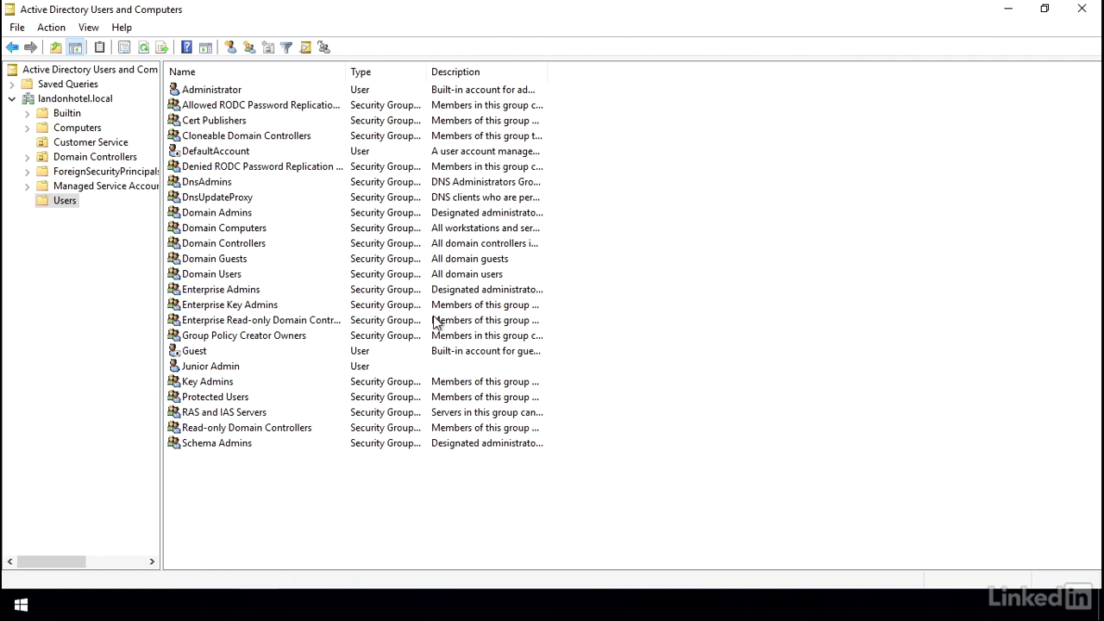
left_click(241, 214)
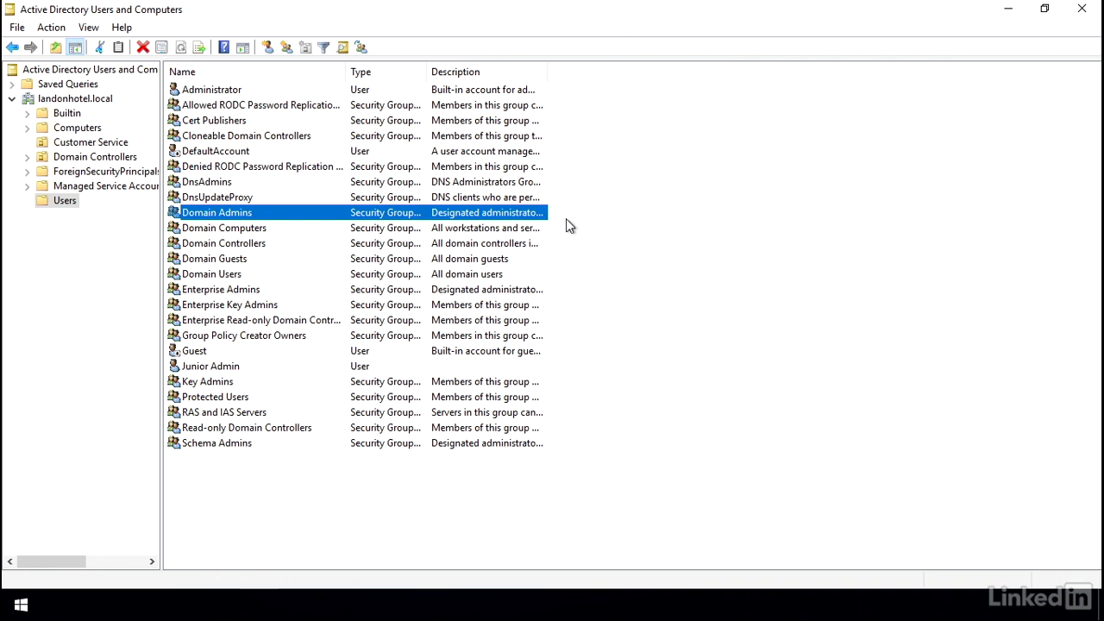
double_click(236, 369)
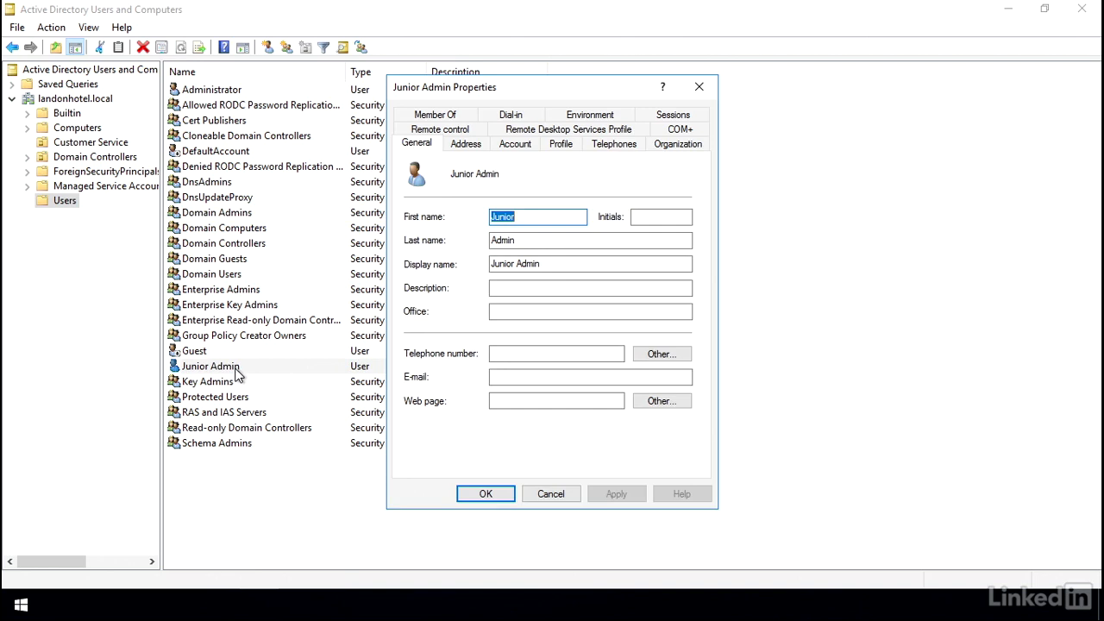
left_click(463, 119)
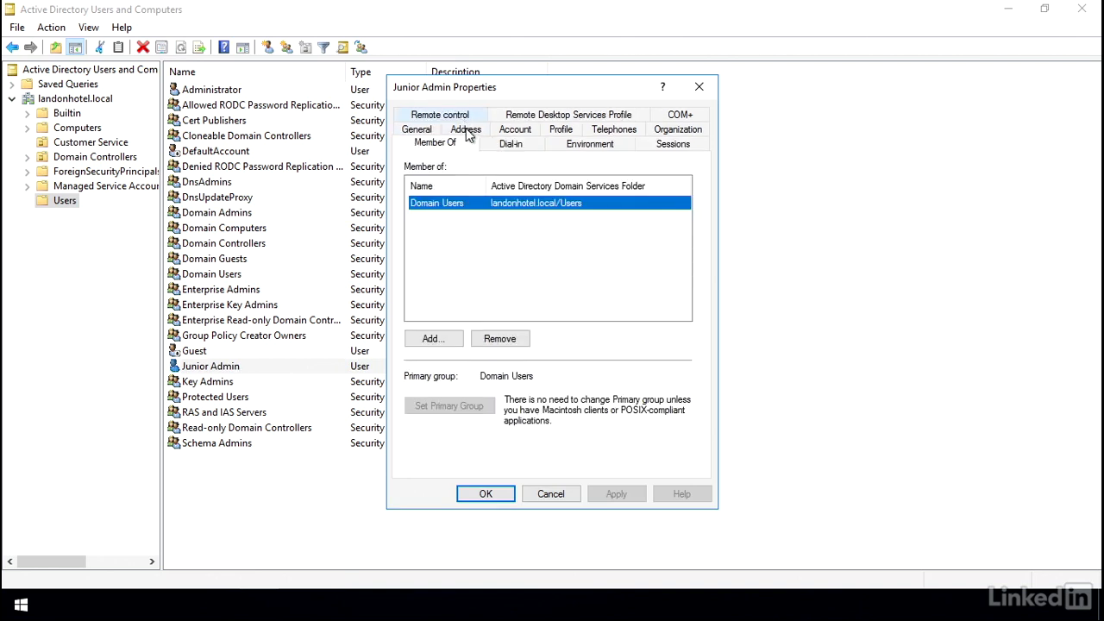
left_click(440, 339)
type("domain")
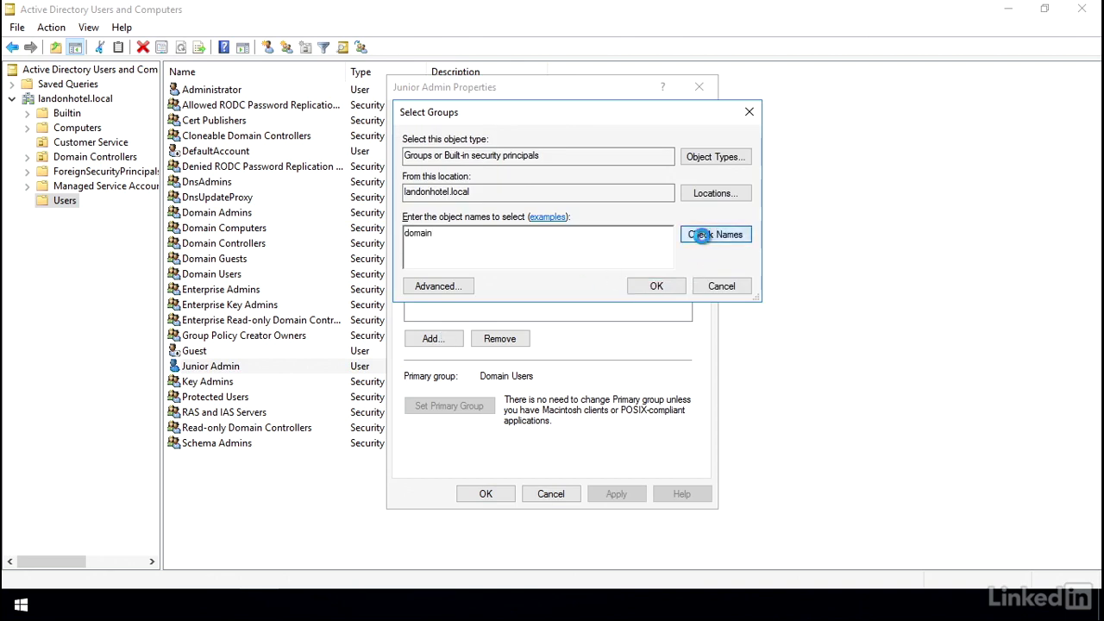
left_click(703, 237)
left_click(480, 241)
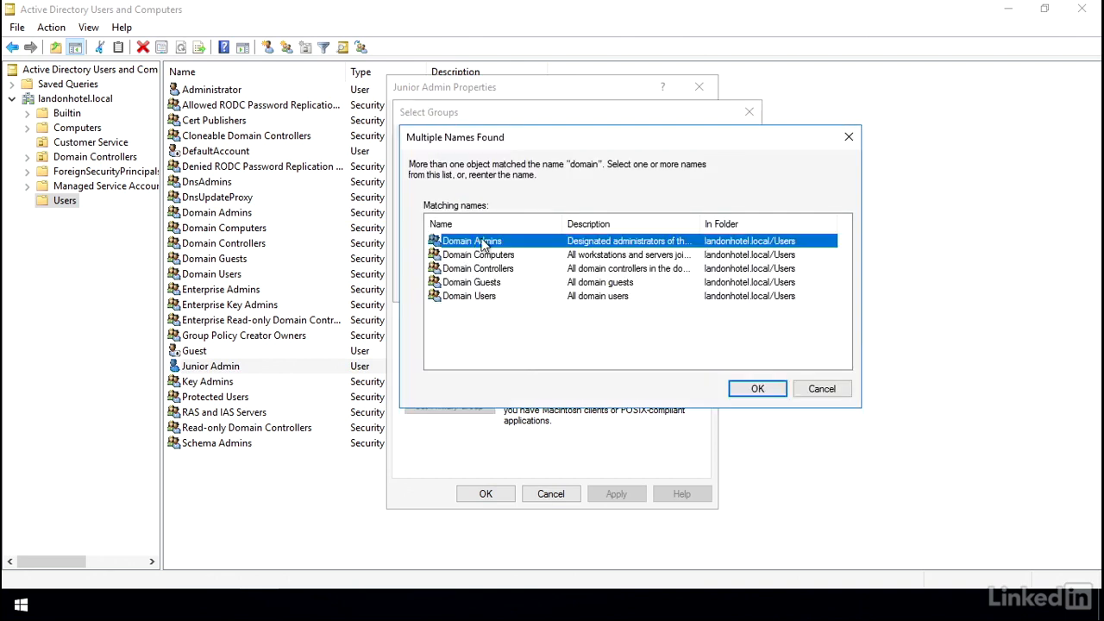
left_click(757, 388)
left_click(648, 286)
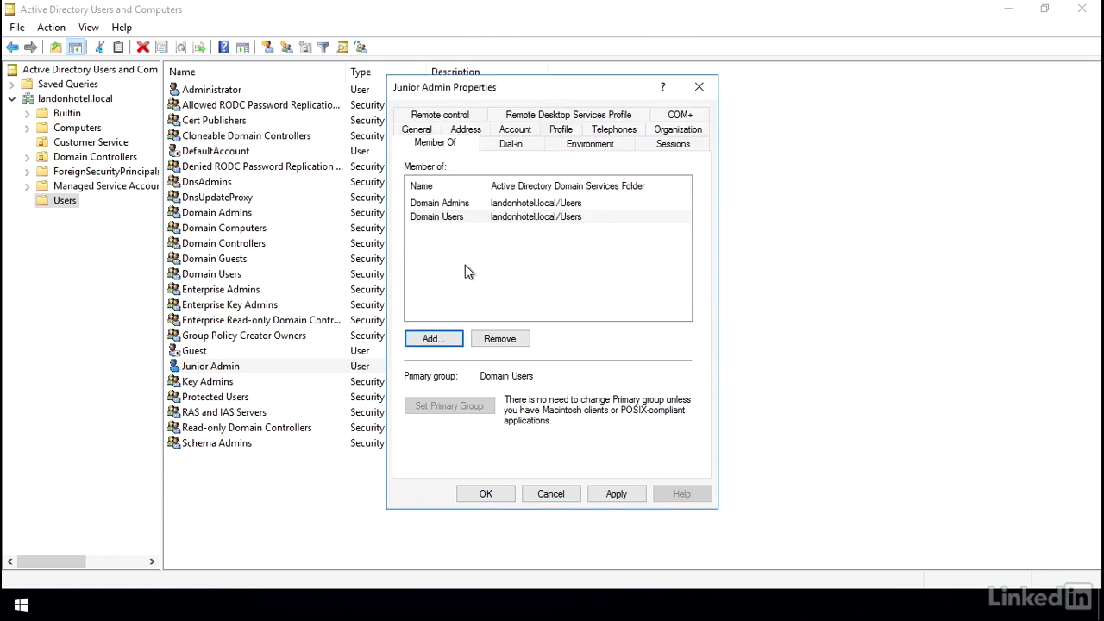
left_click(426, 204)
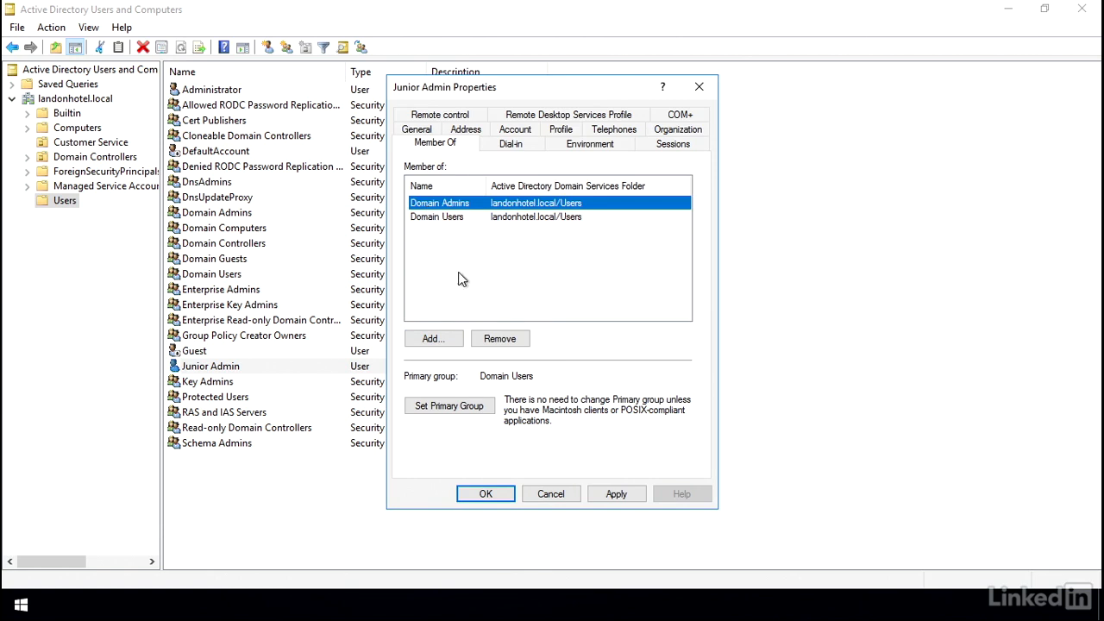
left_click(477, 337)
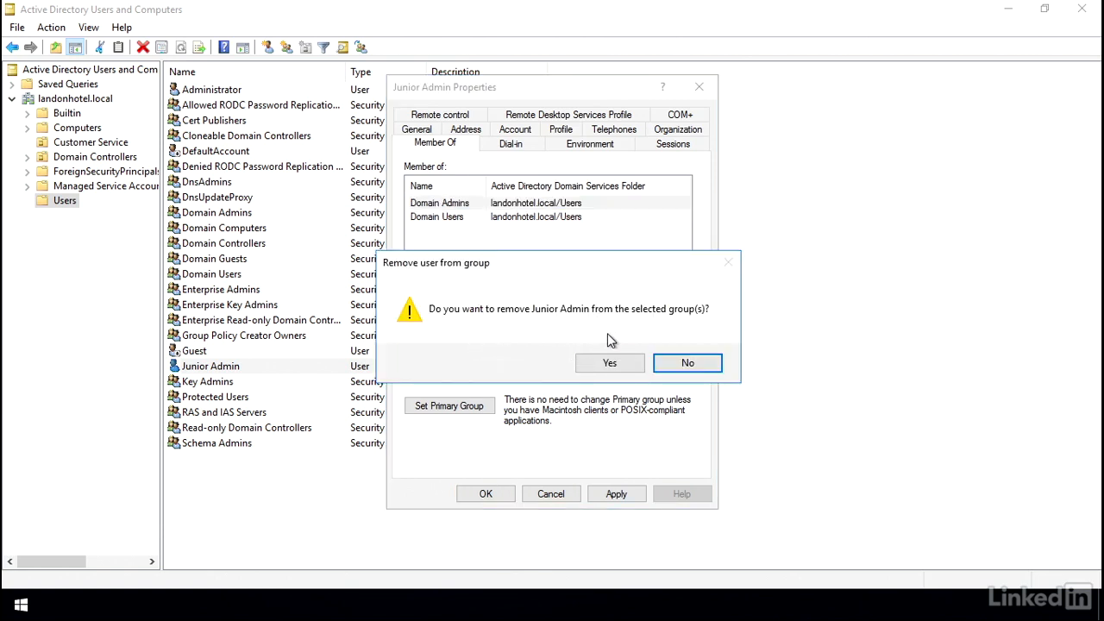
left_click(607, 363)
left_click(503, 488)
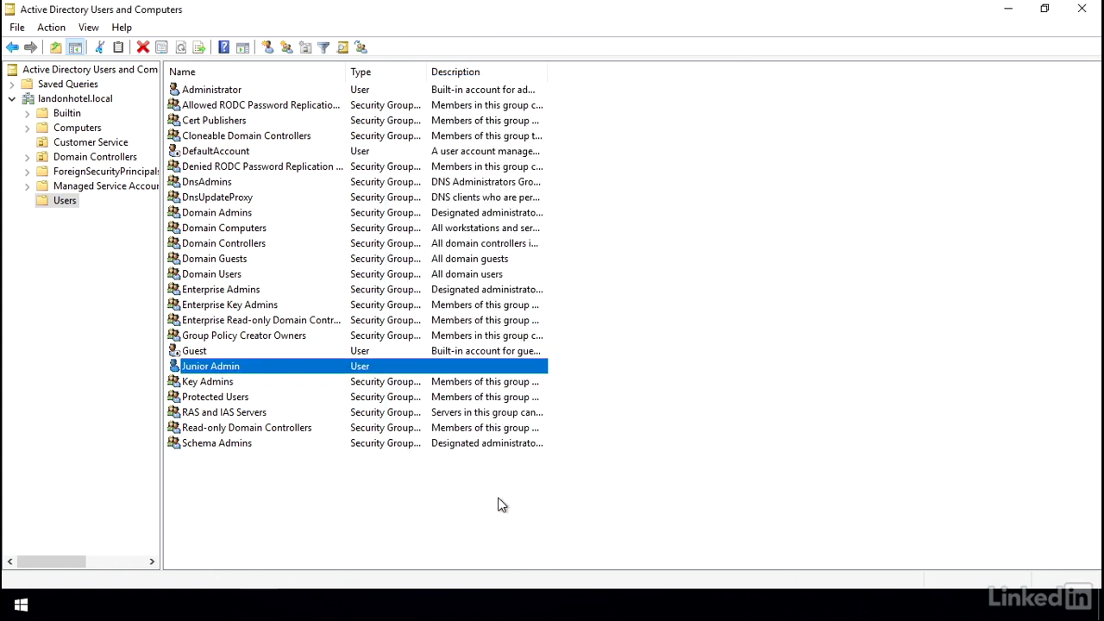
- Deselect Junior Admin, show Customer Service's users, and view its properties without changing anything
left_click(504, 485)
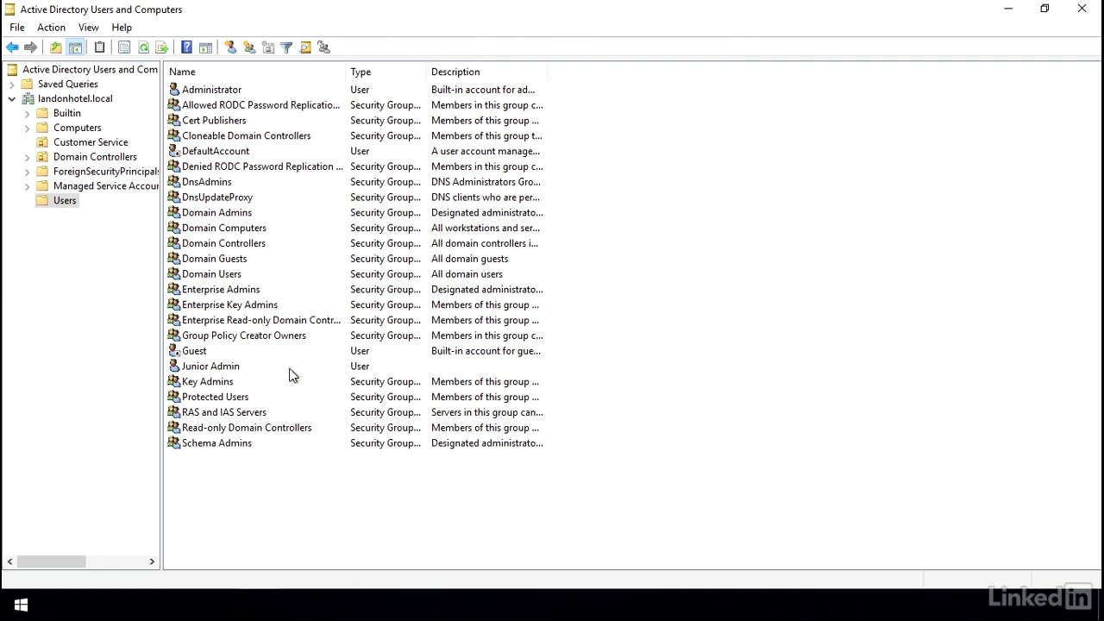
left_click(73, 145)
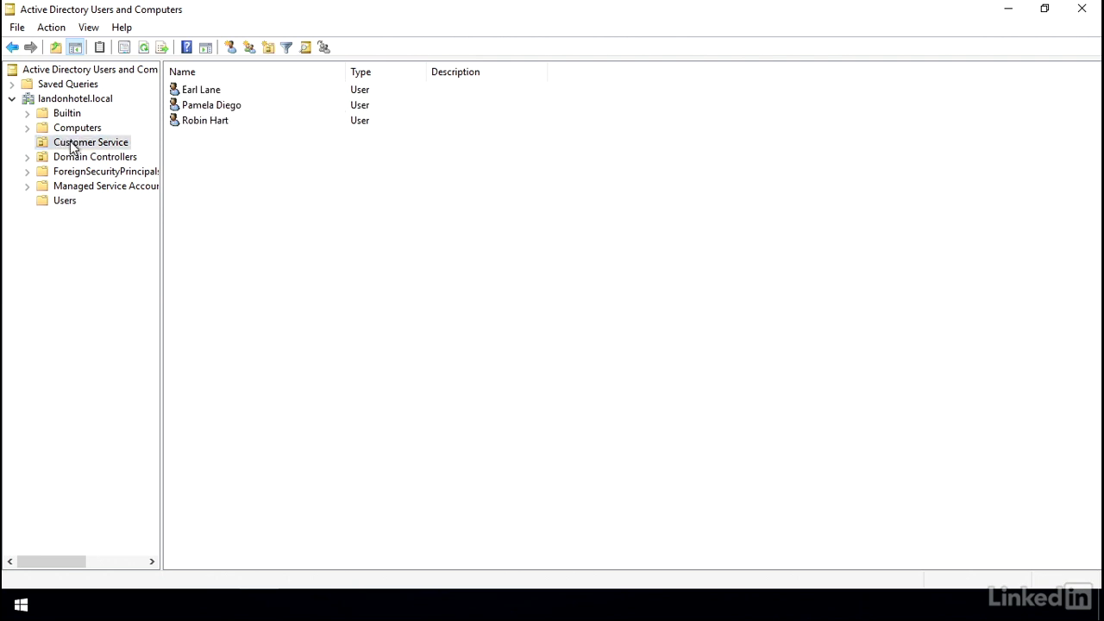
right_click(72, 144)
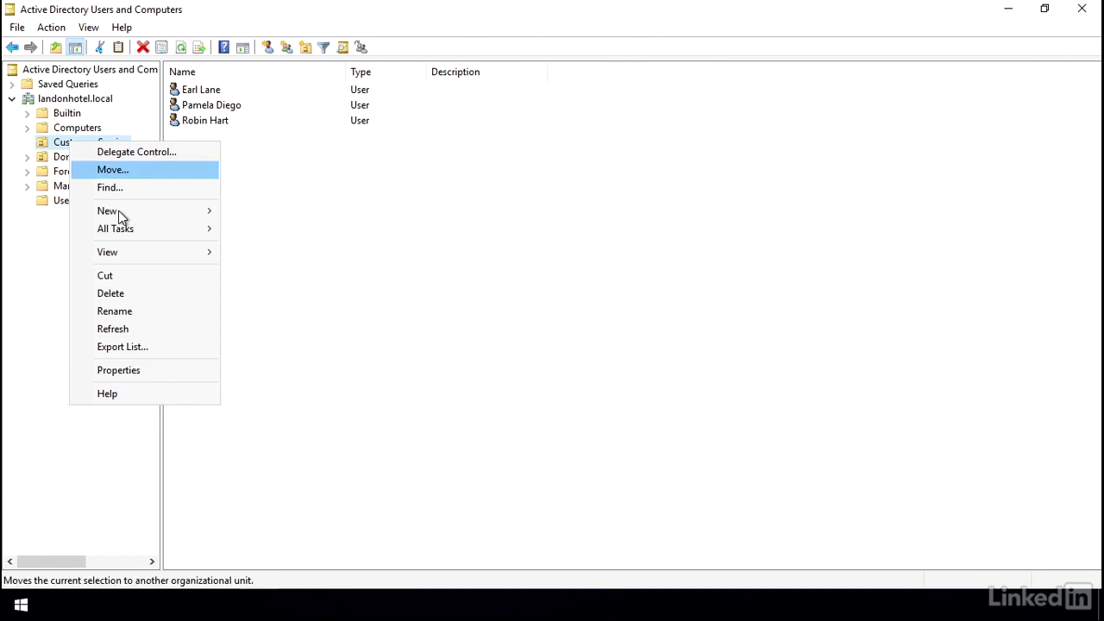
left_click(141, 371)
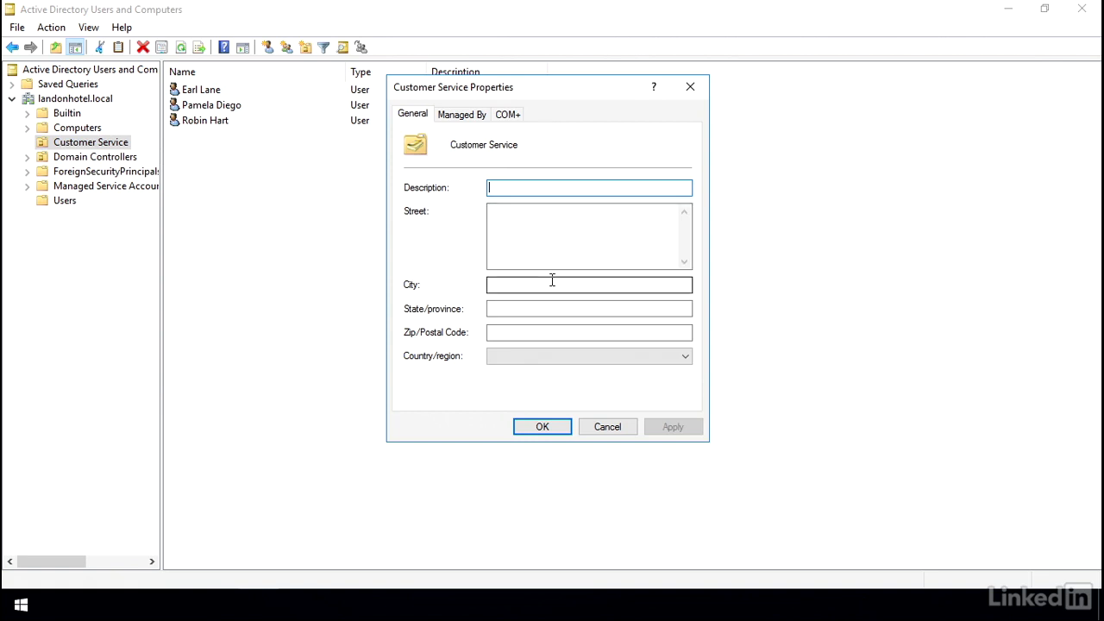
left_click(608, 427)
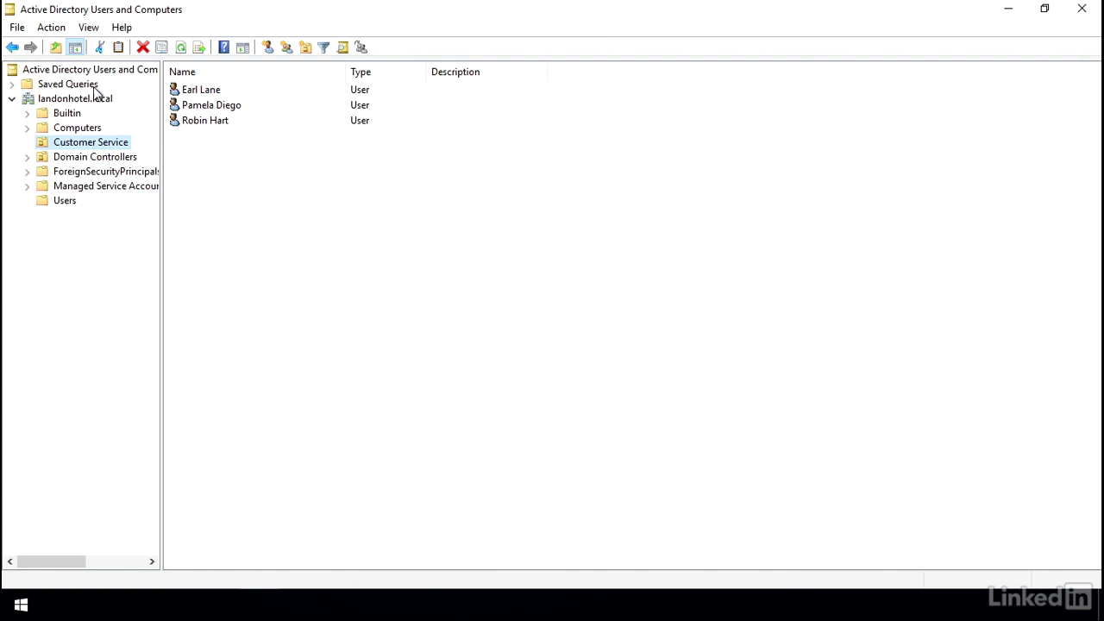
- Turn on Advanced Features and open the Customer Service OU's properties on the Security tab
left_click(91, 33)
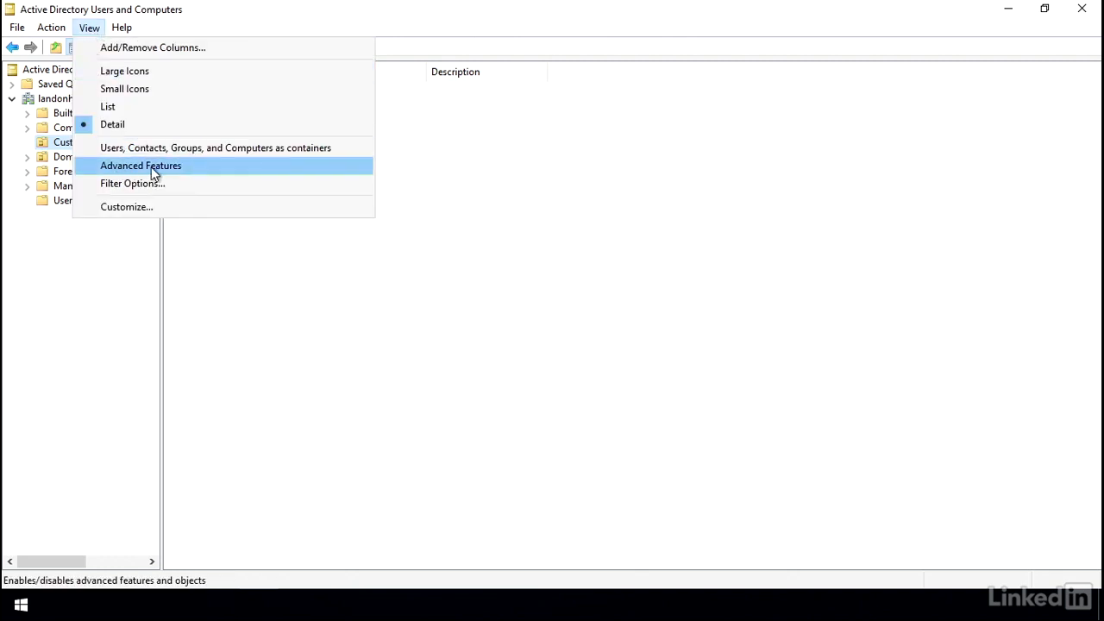
left_click(188, 168)
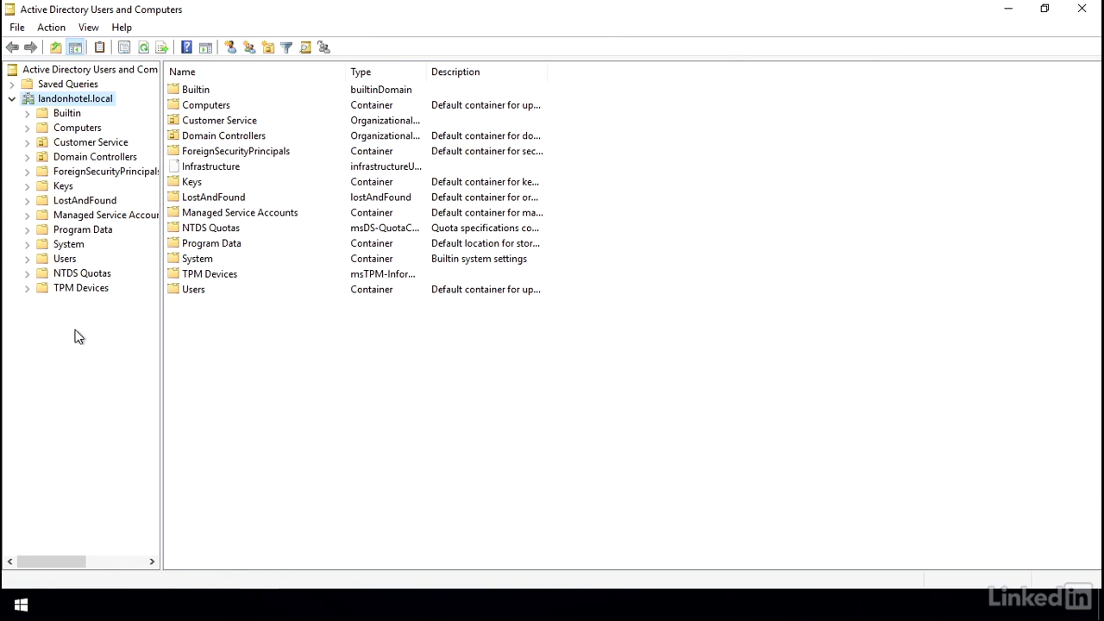
left_click(61, 146)
right_click(62, 147)
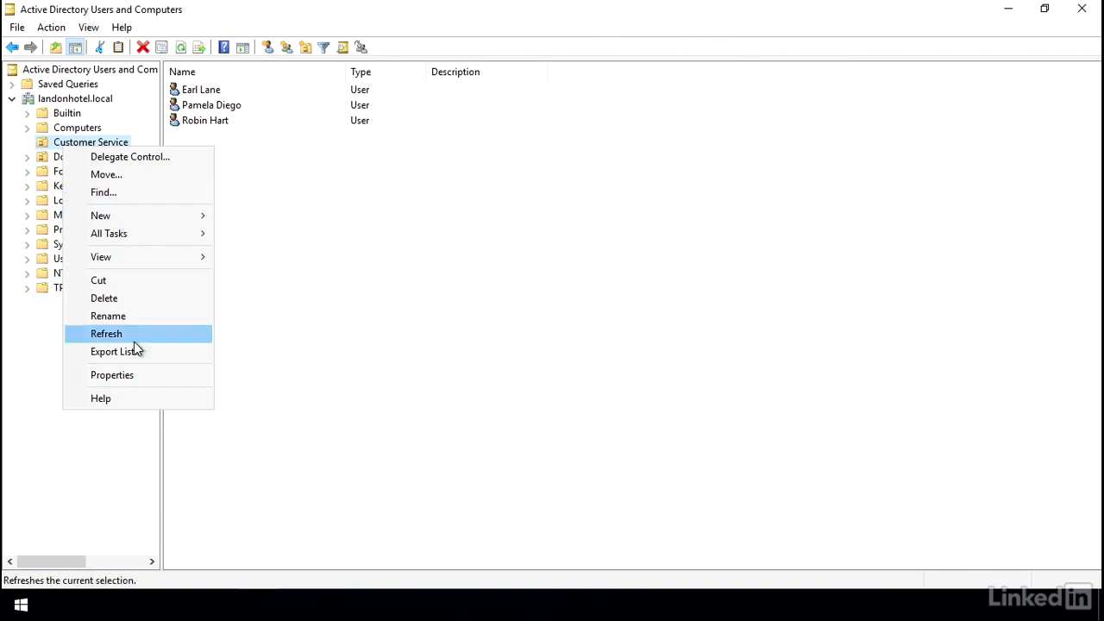
left_click(115, 375)
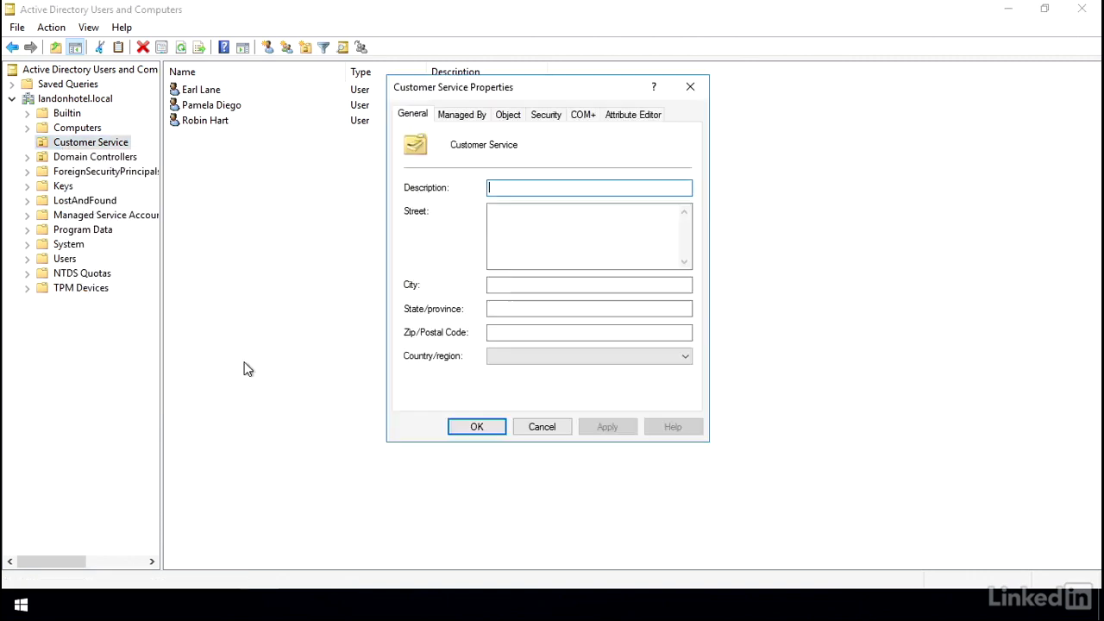
left_click(546, 119)
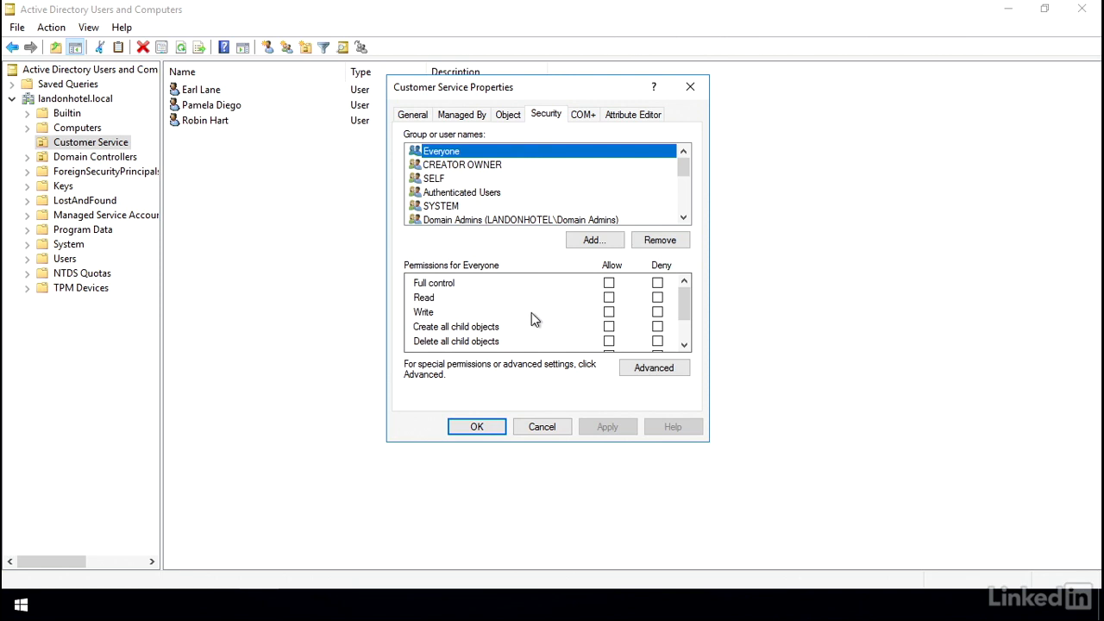
- Add the Junior Admin account, found by typing 'junior', to Customer Service's permissions
left_click(578, 242)
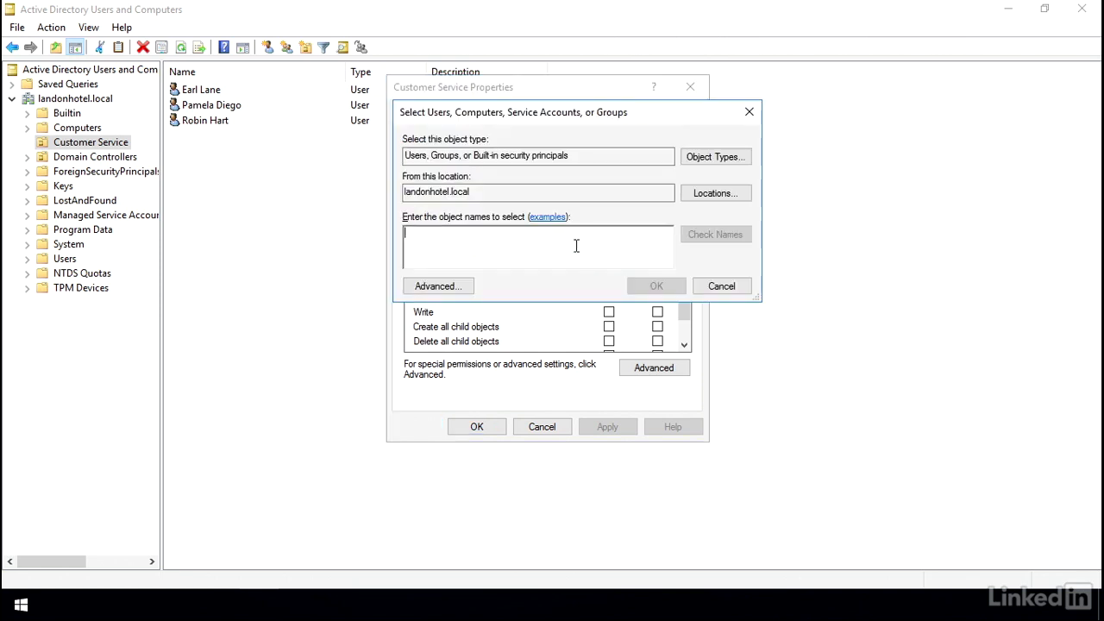
type("junior")
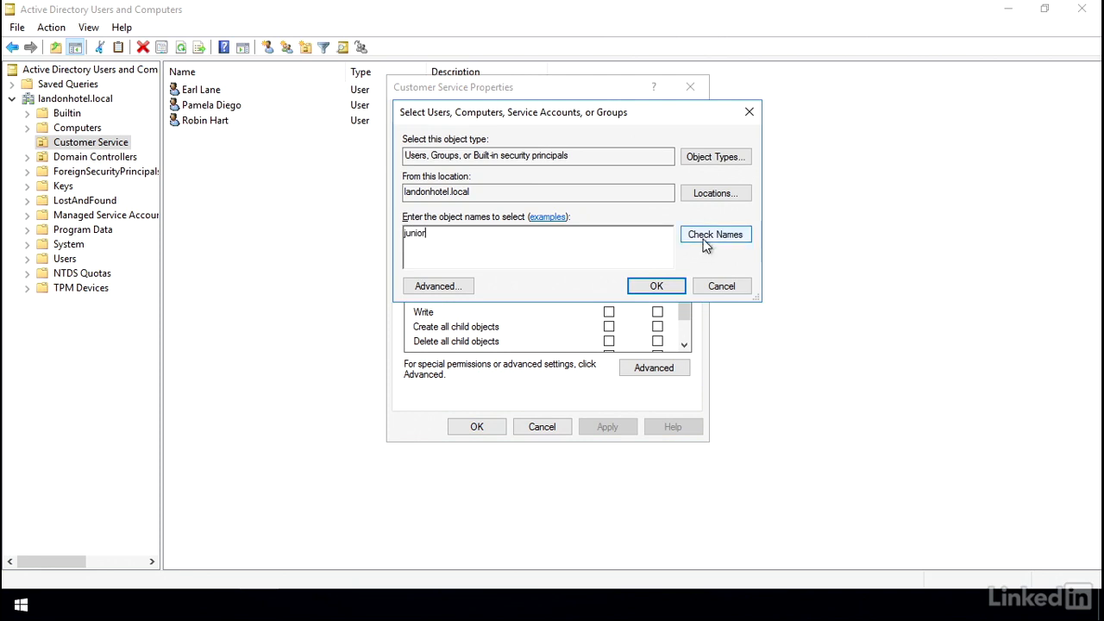
left_click(703, 242)
left_click(643, 286)
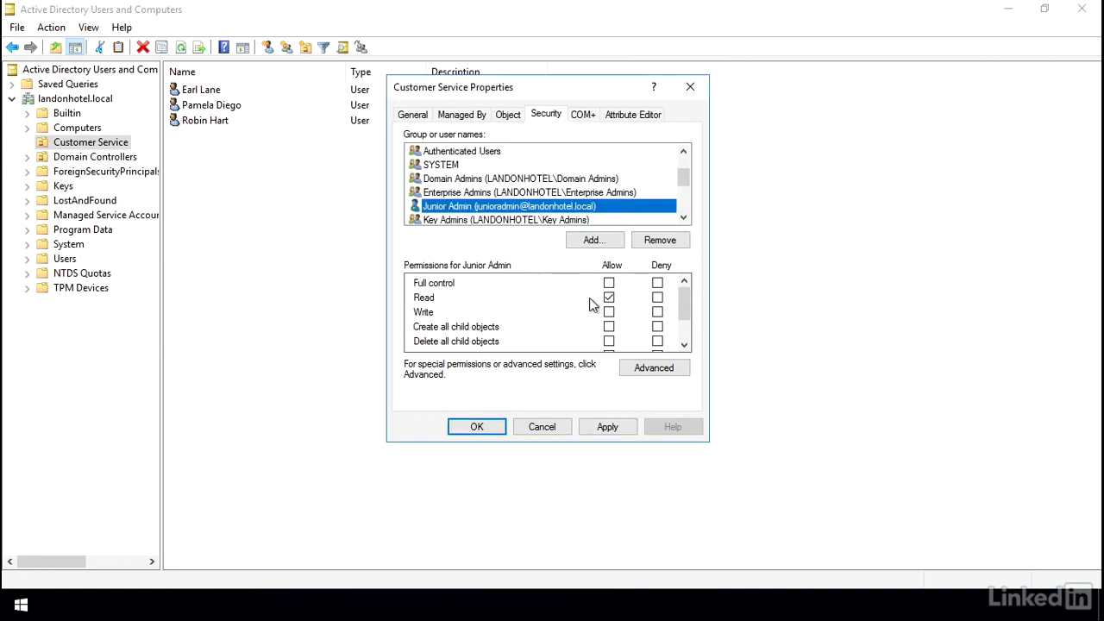
- Allow Junior Admin every permission except Full control and Write, then view advanced security settings
left_click(609, 284)
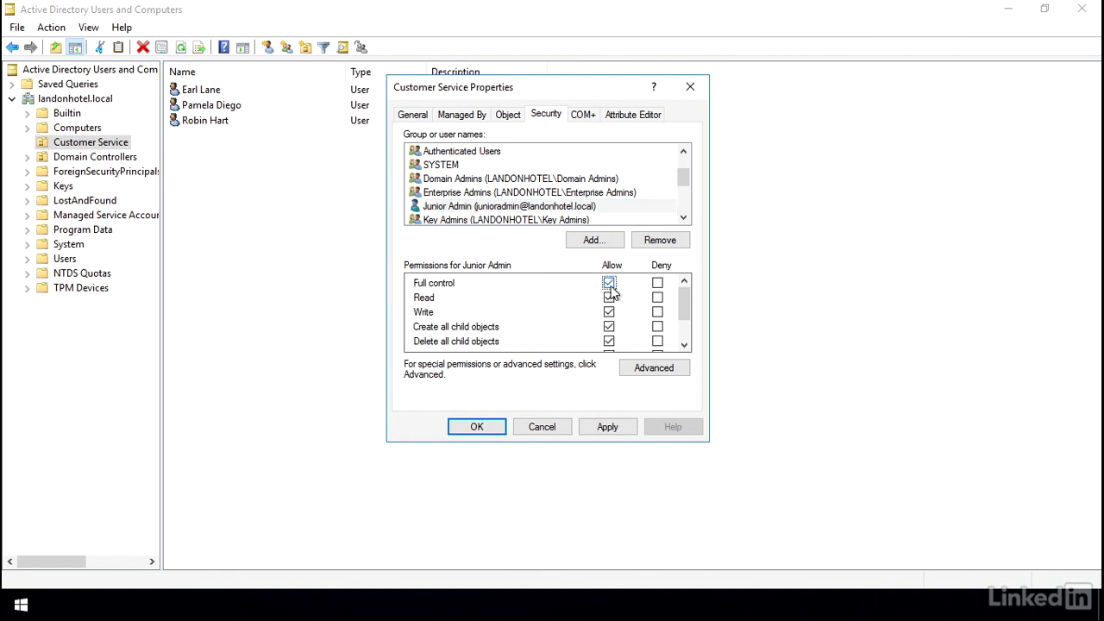
left_click(610, 284)
left_click(609, 313)
left_click(684, 346)
left_click(684, 345)
left_click(684, 345)
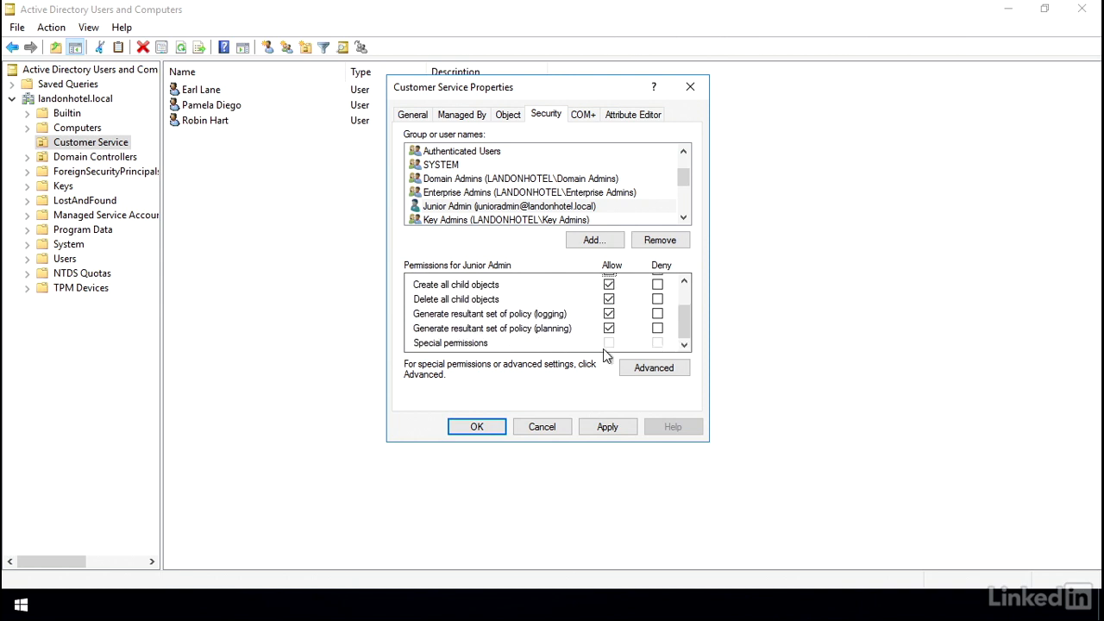
left_click(631, 369)
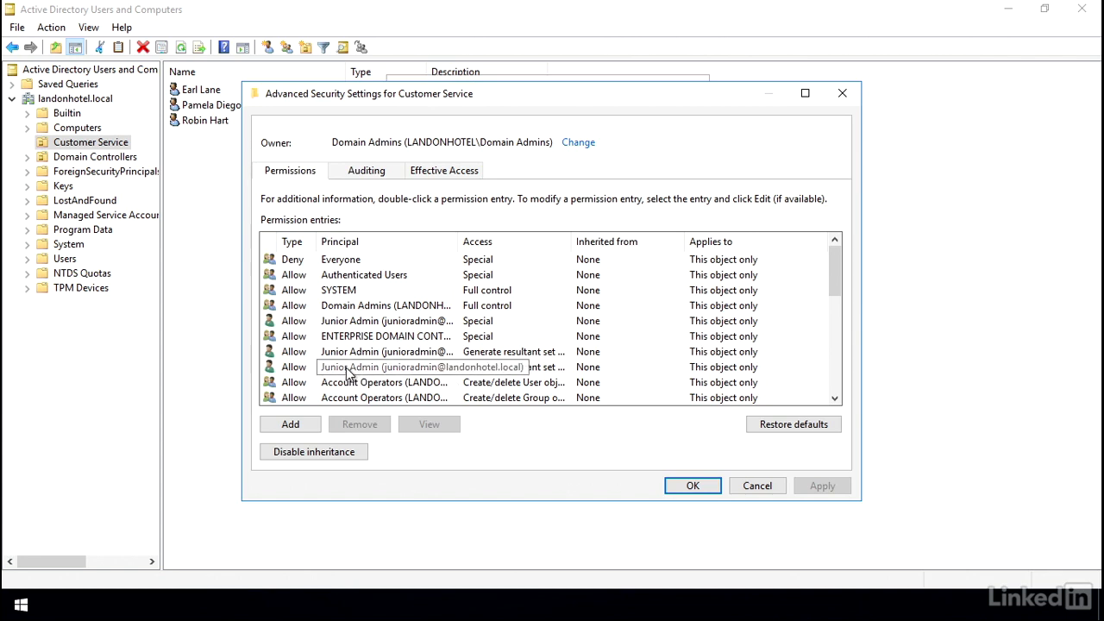
- Review Junior Admin's detailed permission entry unchanged, then remove Junior Admin from Customer Service's permissions
left_click(348, 323)
left_click(404, 424)
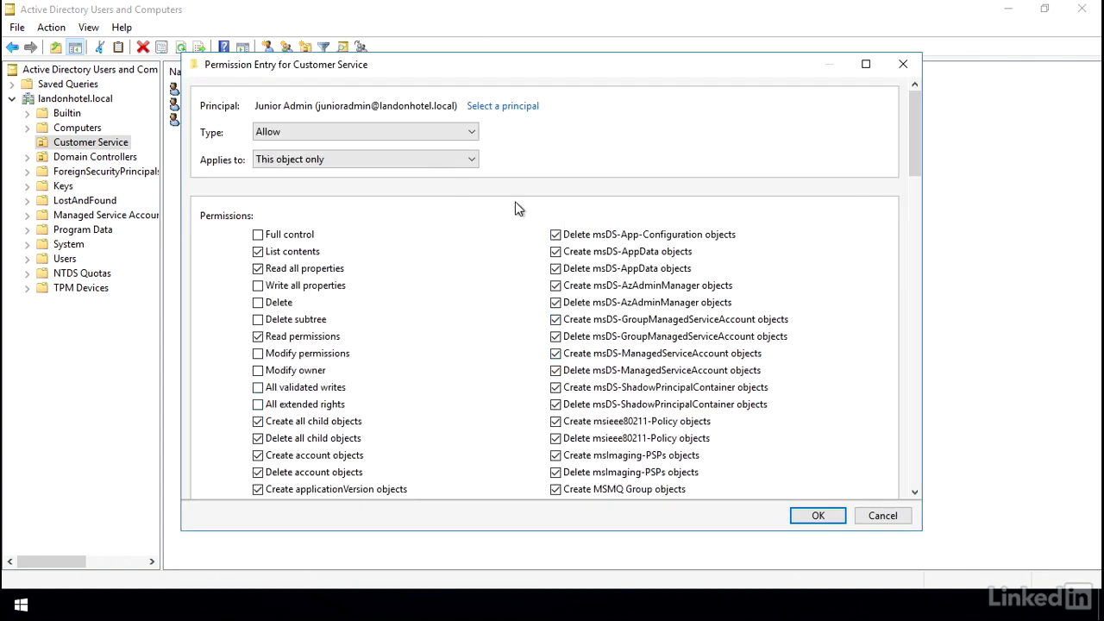
mouse_move(915, 164)
left_mouse_down()
mouse_move(932, 474)
mouse_move(926, 367)
mouse_move(908, 304)
mouse_move(904, 154)
left_mouse_up()
left_click(880, 516)
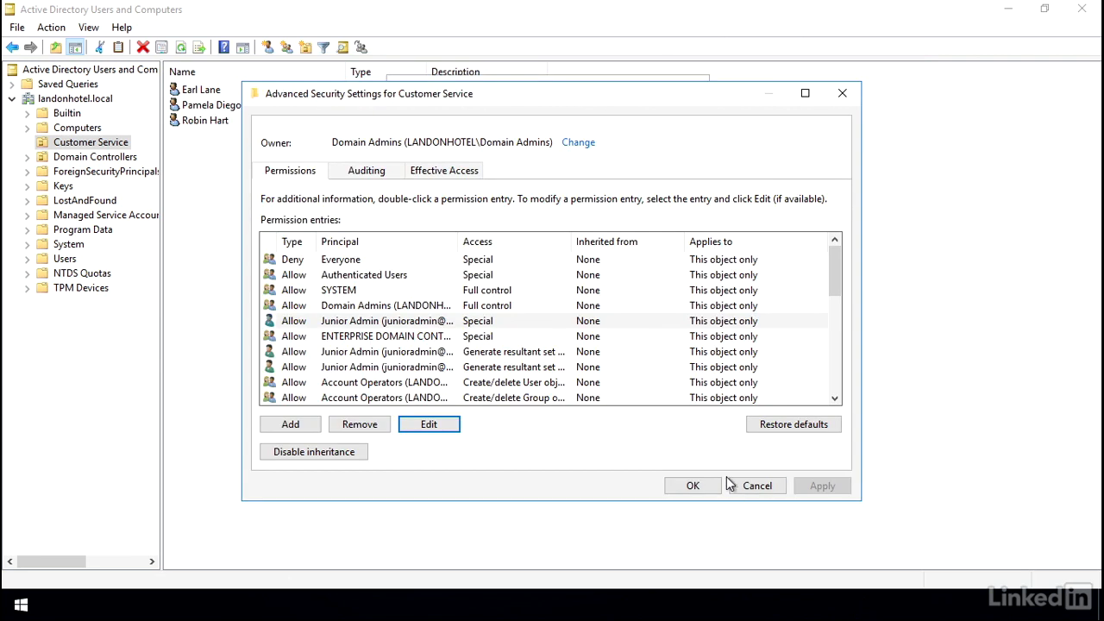
left_click(755, 485)
left_click(453, 208)
left_click(658, 242)
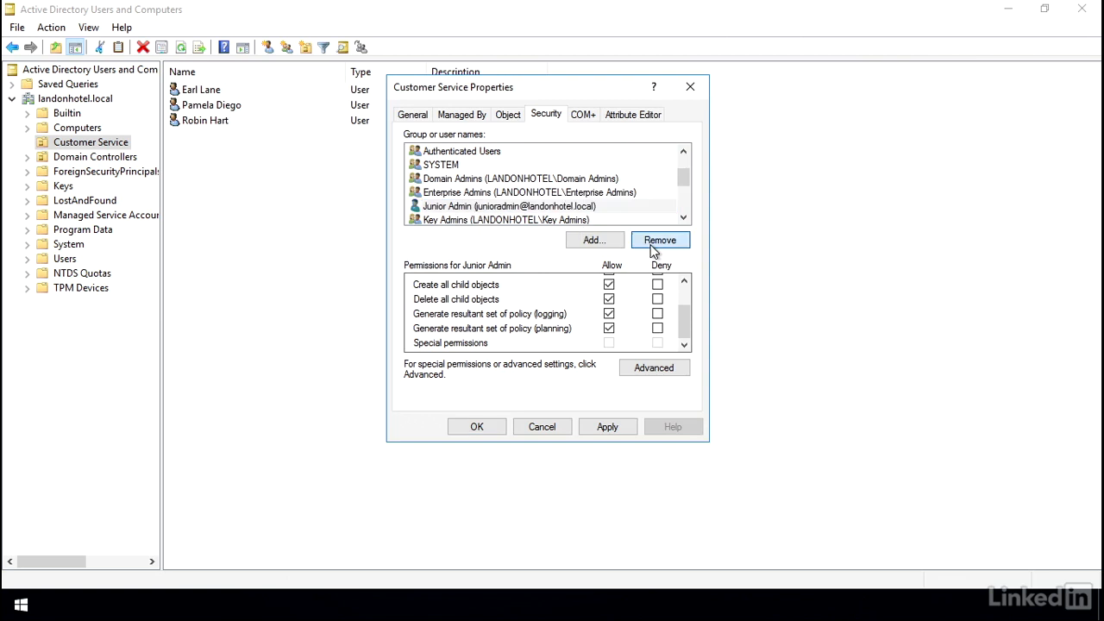
- Apply the permission change, turn off Advanced Features, and reselect the Customer Service OU
left_click(492, 426)
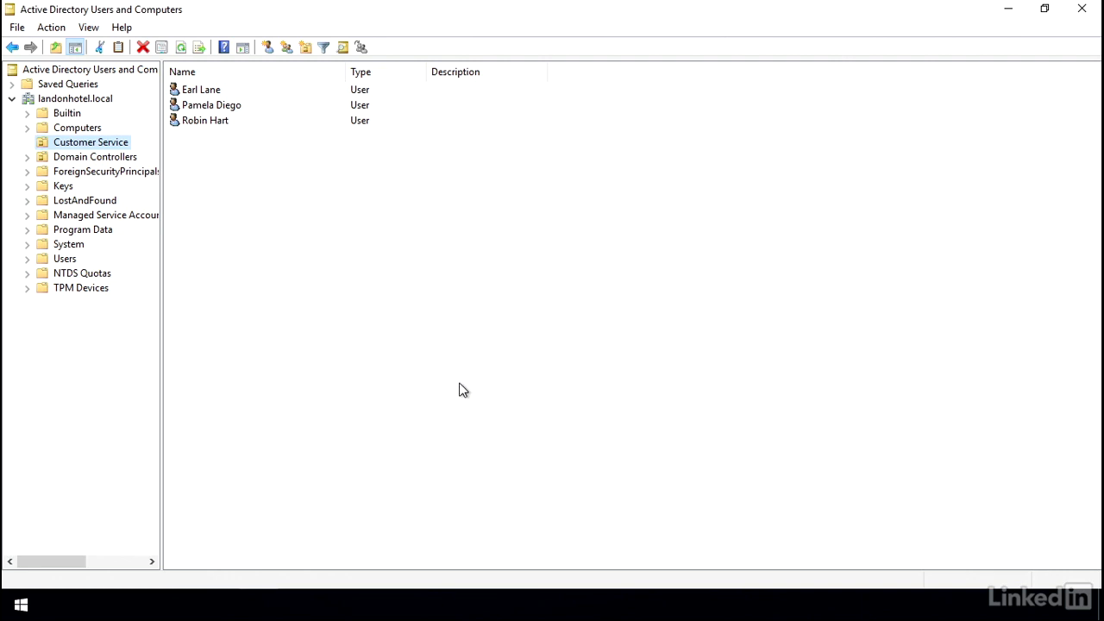
left_click(89, 29)
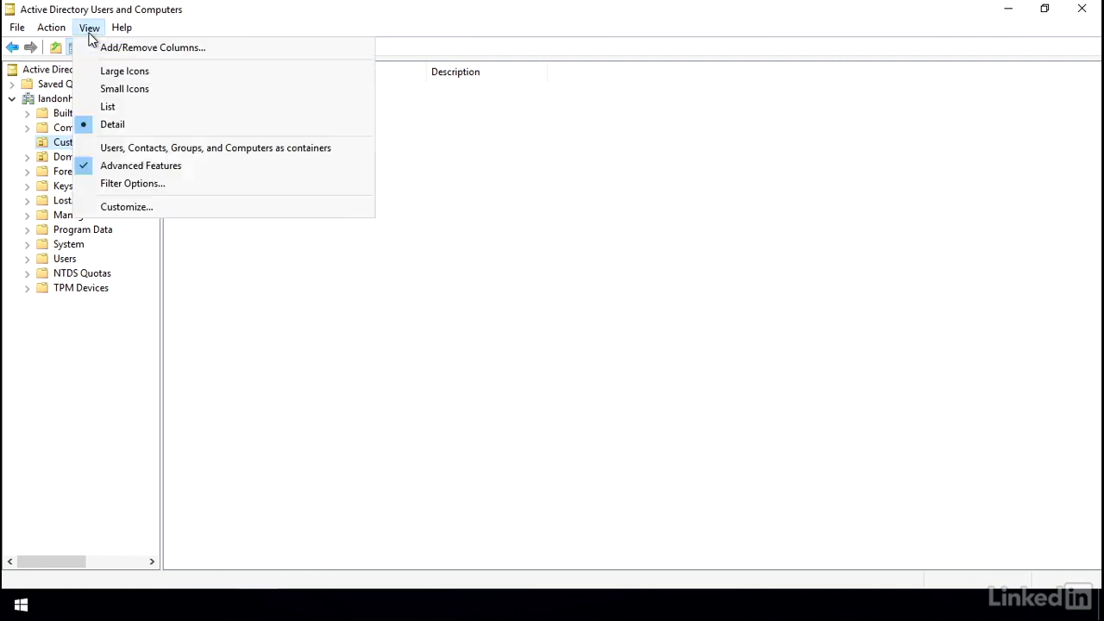
left_click(185, 168)
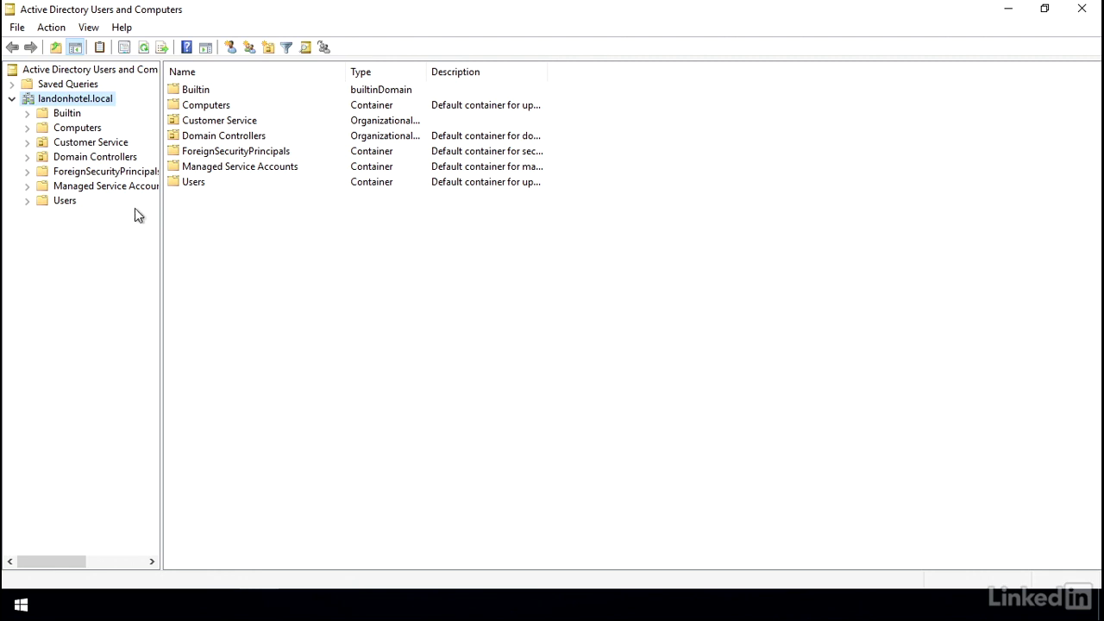
left_click(69, 143)
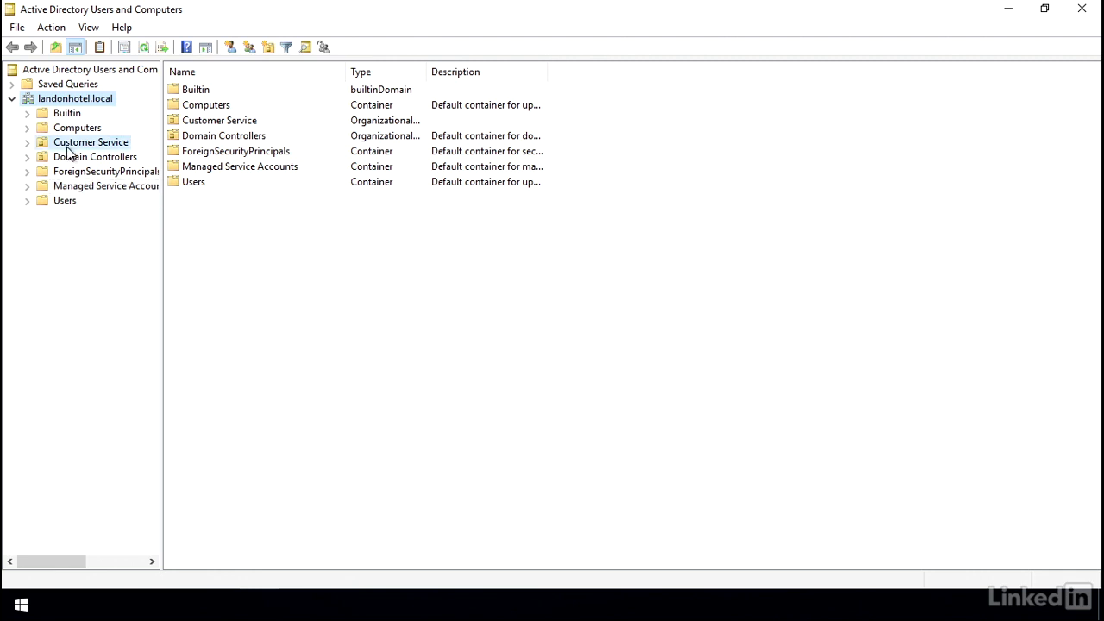
- Start the Delegation of Control Wizard on the Customer Service OU
right_click(45, 145)
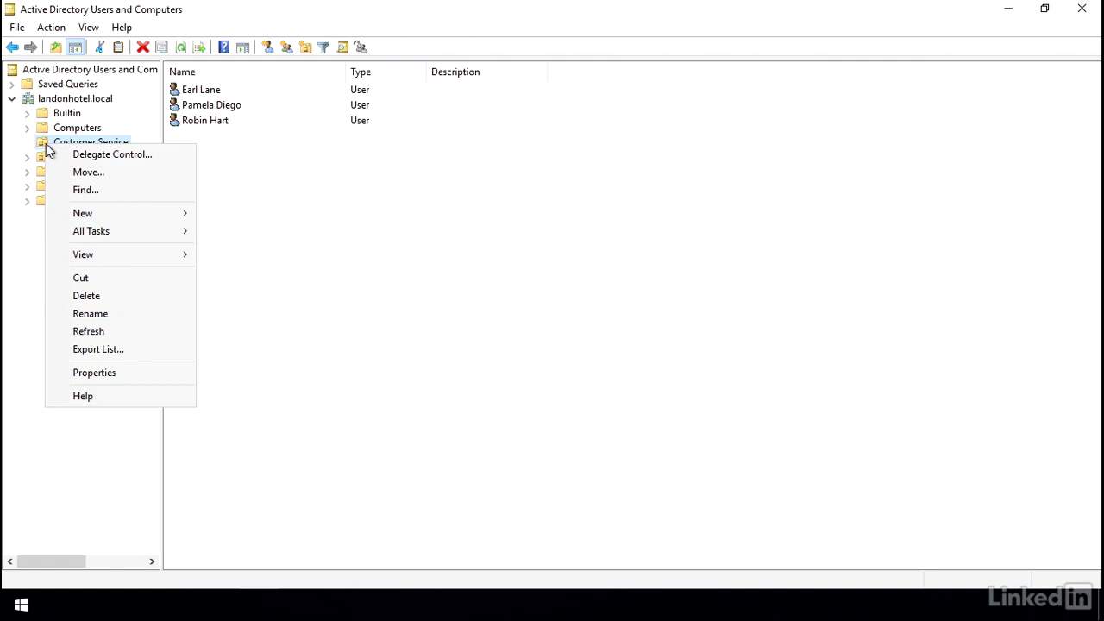
left_click(158, 161)
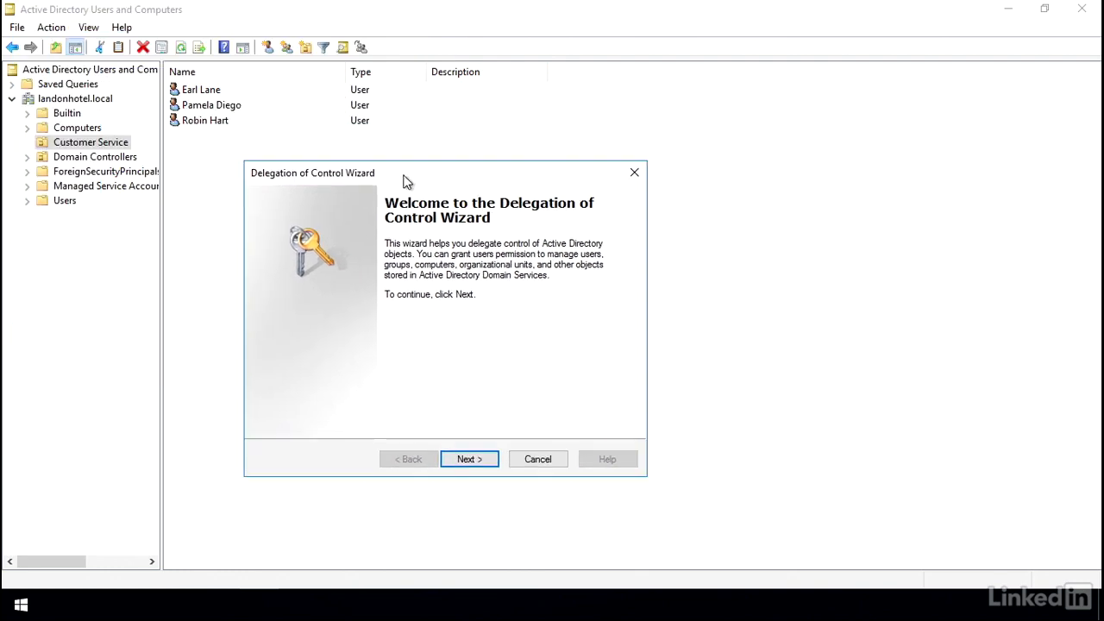
left_click(481, 464)
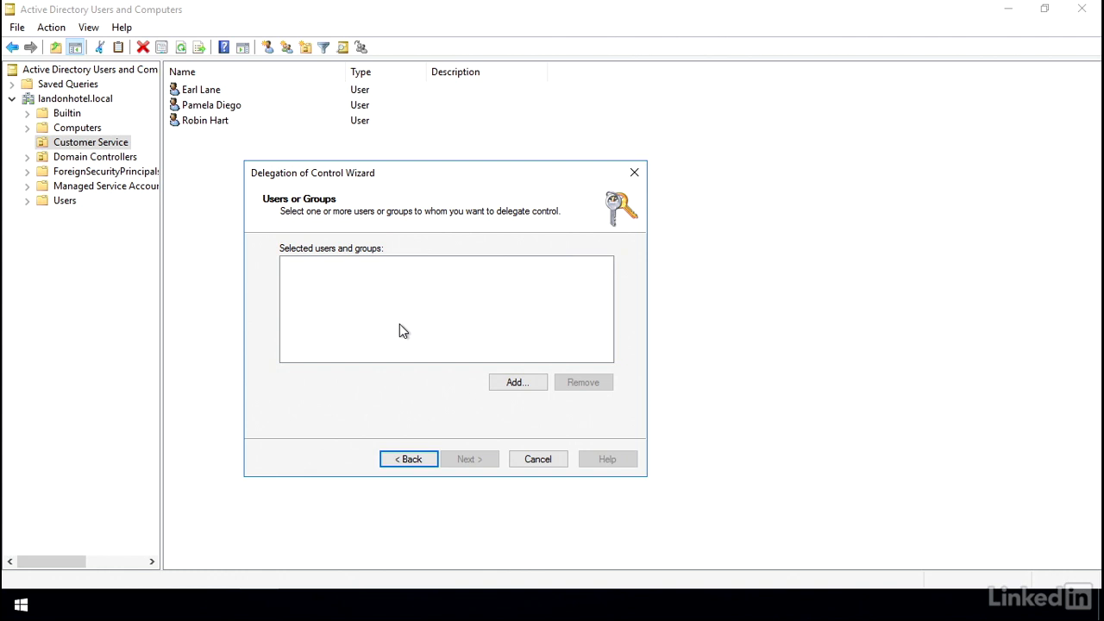
- Add Junior Admin, found by typing 'junior', as the delegate and continue to Tasks to Delegate
left_click(509, 382)
type("junior")
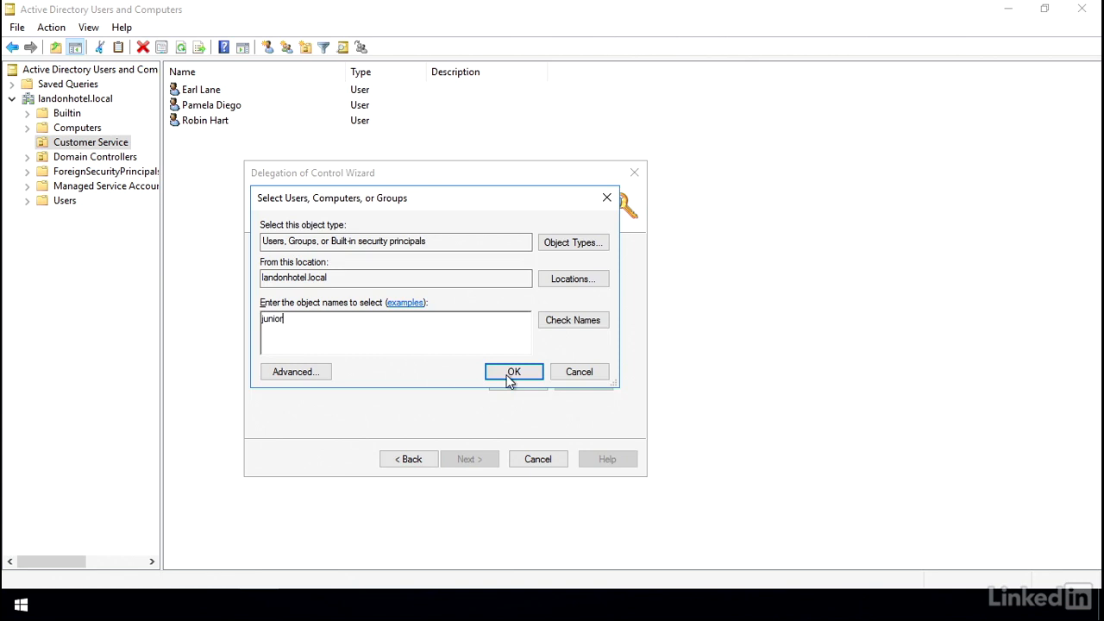
left_click(573, 320)
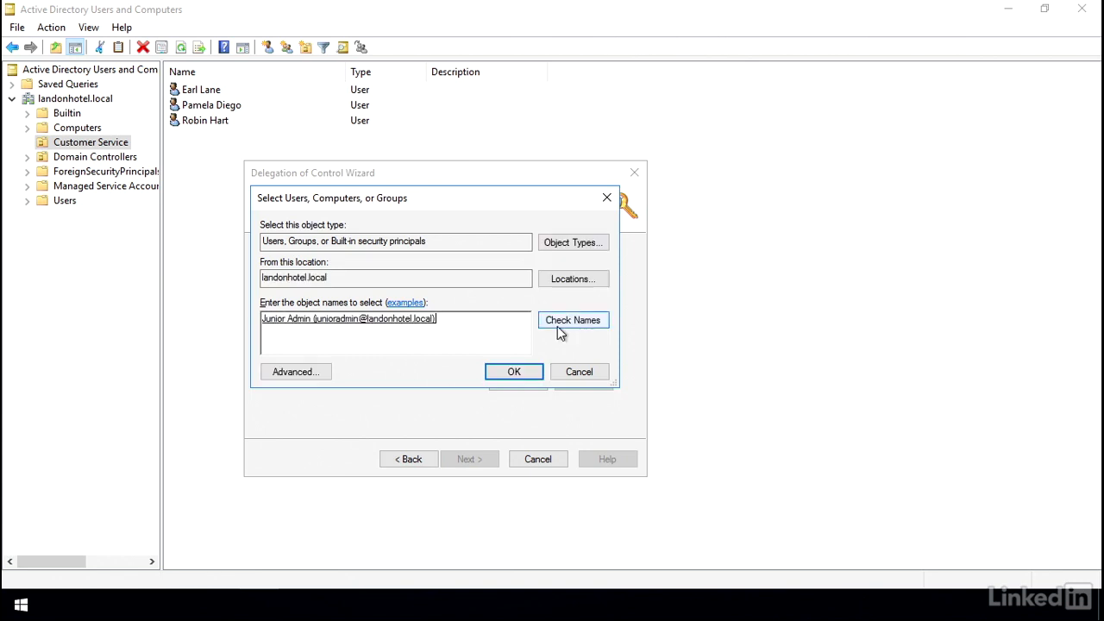
left_click(509, 372)
left_click(469, 458)
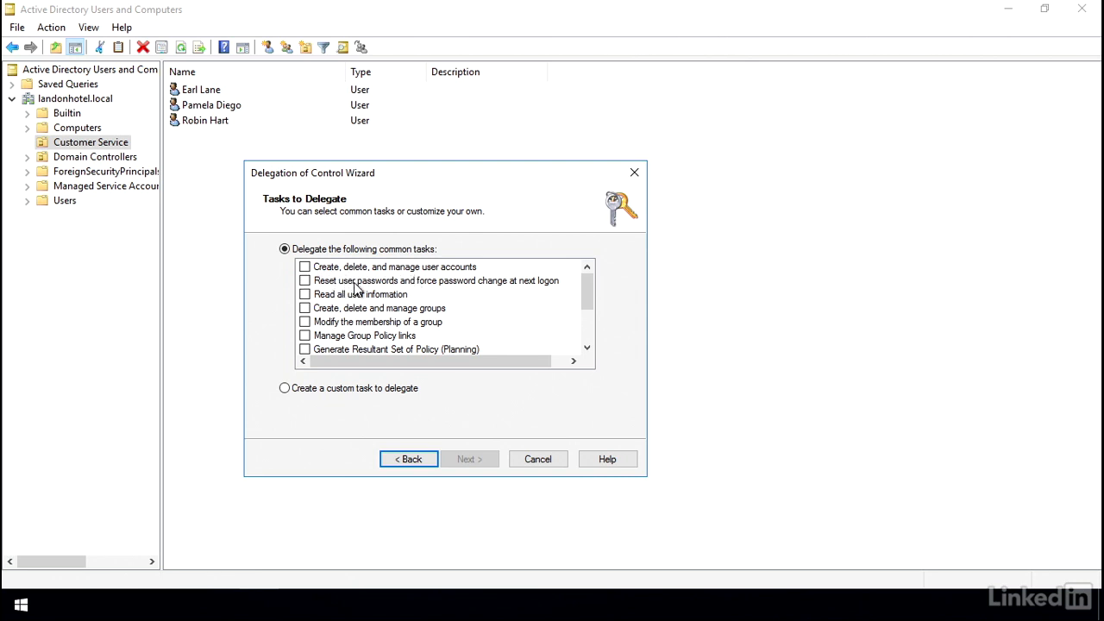
- Give Junior Admin the 'Reset user passwords and force password change at next logon' task and finish
left_click(305, 282)
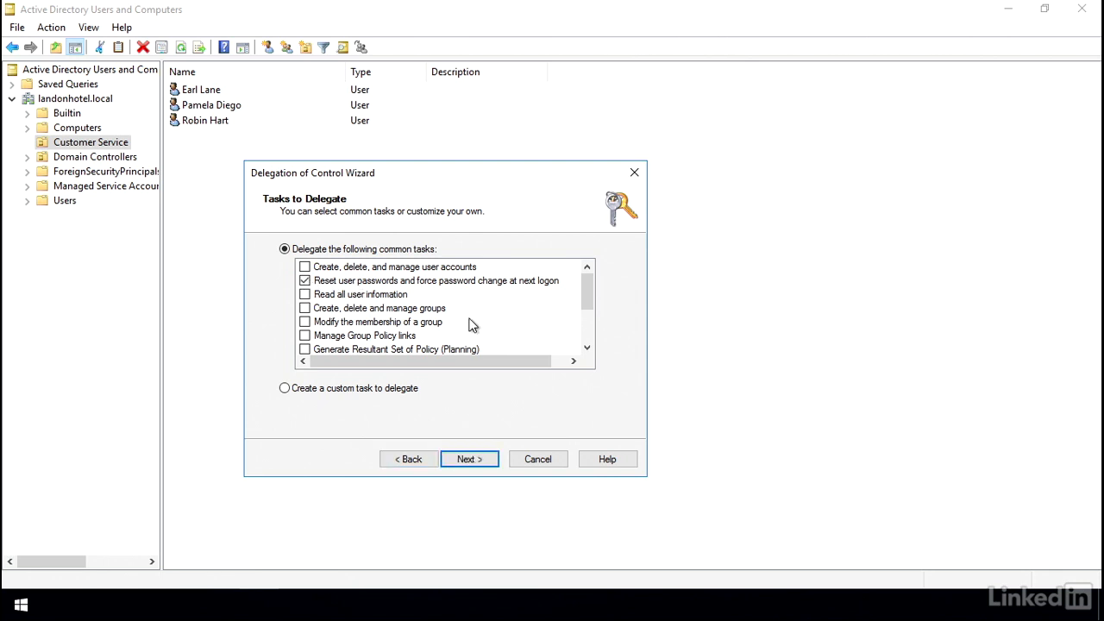
mouse_move(585, 301)
left_mouse_down()
mouse_move(590, 335)
mouse_move(590, 299)
left_mouse_up()
left_click(496, 463)
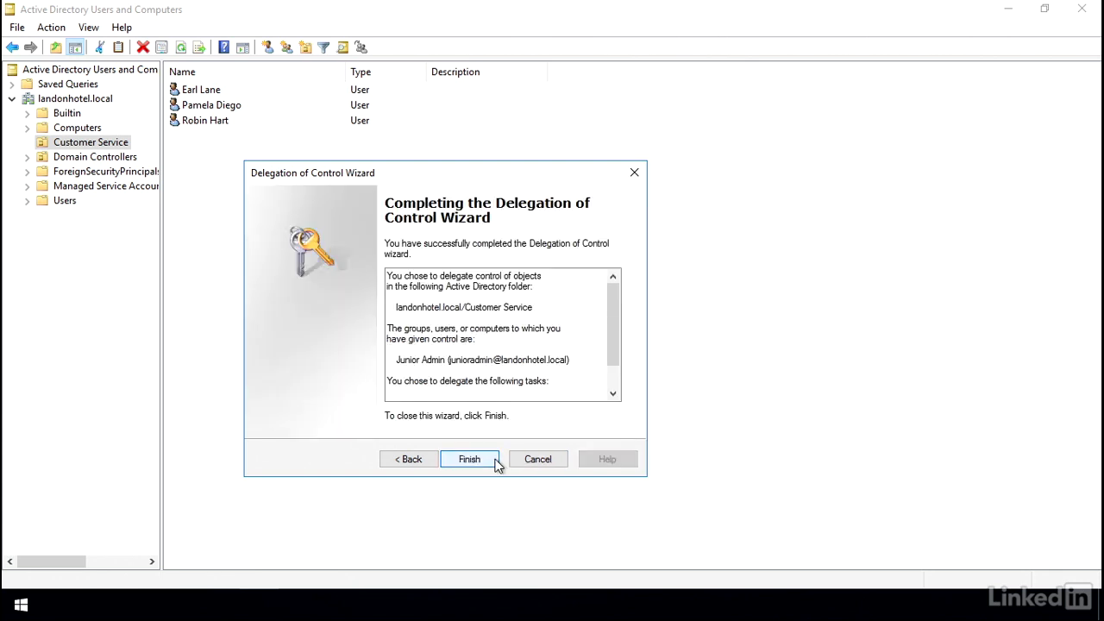
left_click(496, 464)
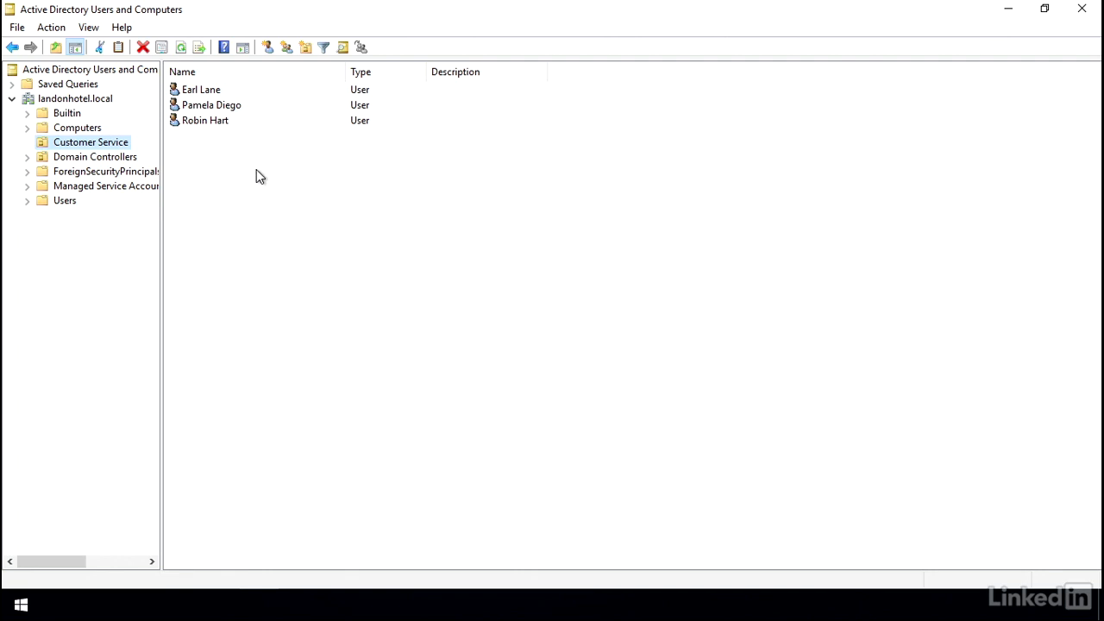
right_click(208, 127)
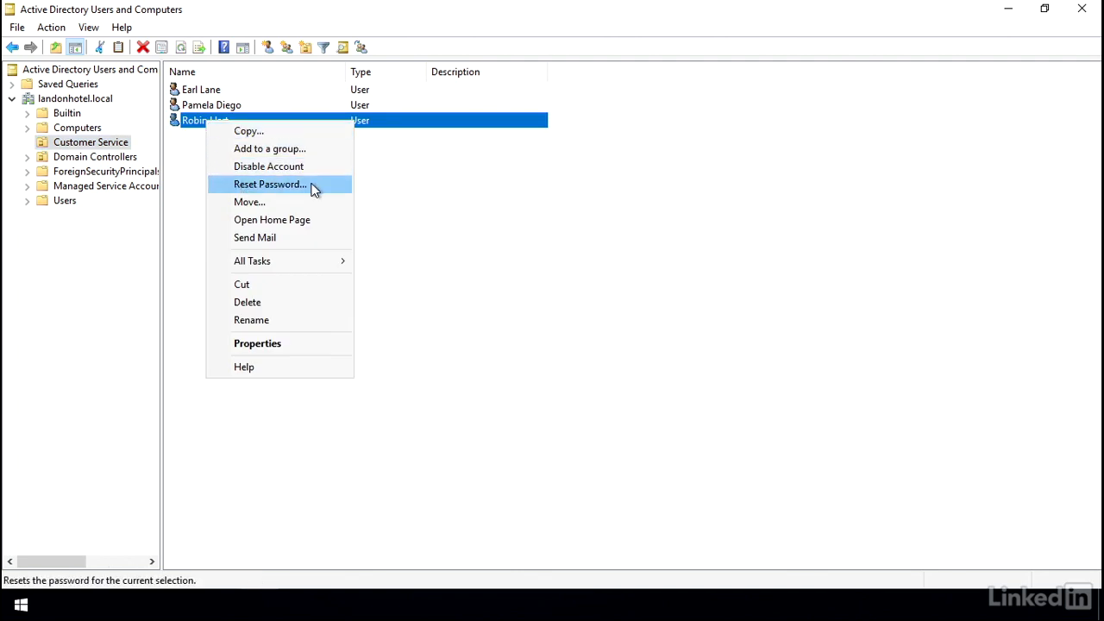
left_click(407, 190)
left_click(407, 190)
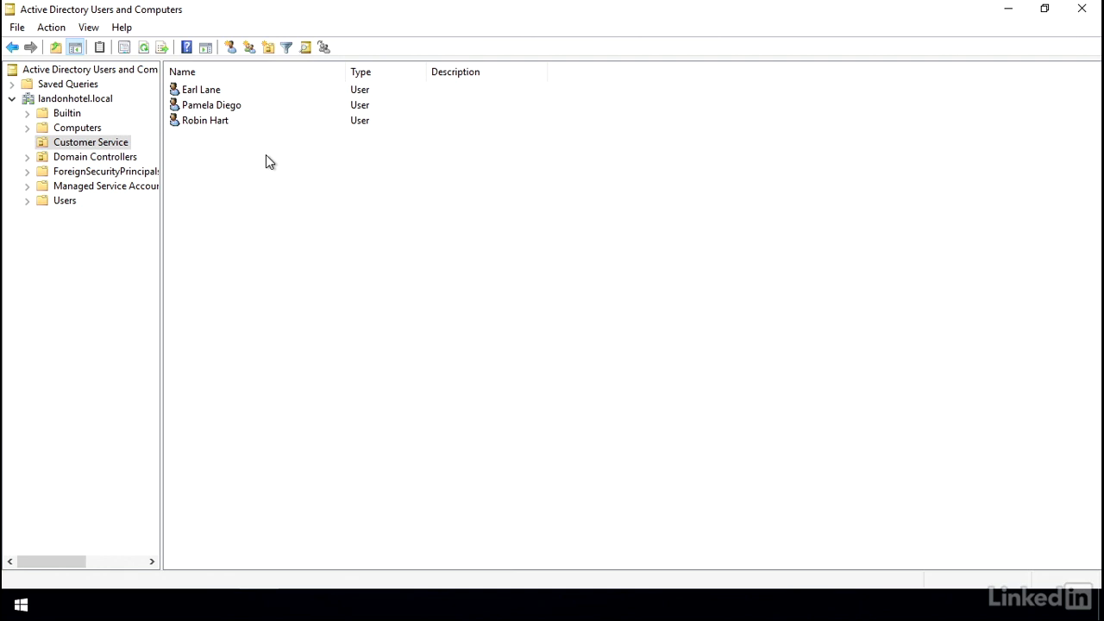
- Start a new user in Customer Service named CustSvc Manager with logon name CSManager
right_click(243, 200)
mouse_move(278, 268)
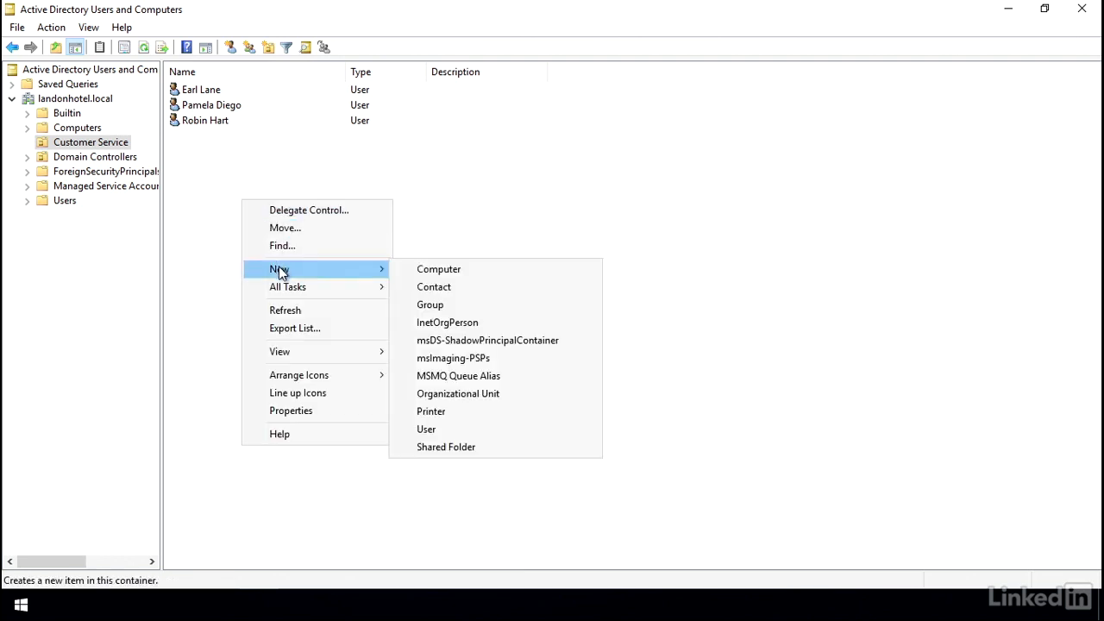
left_click(451, 428)
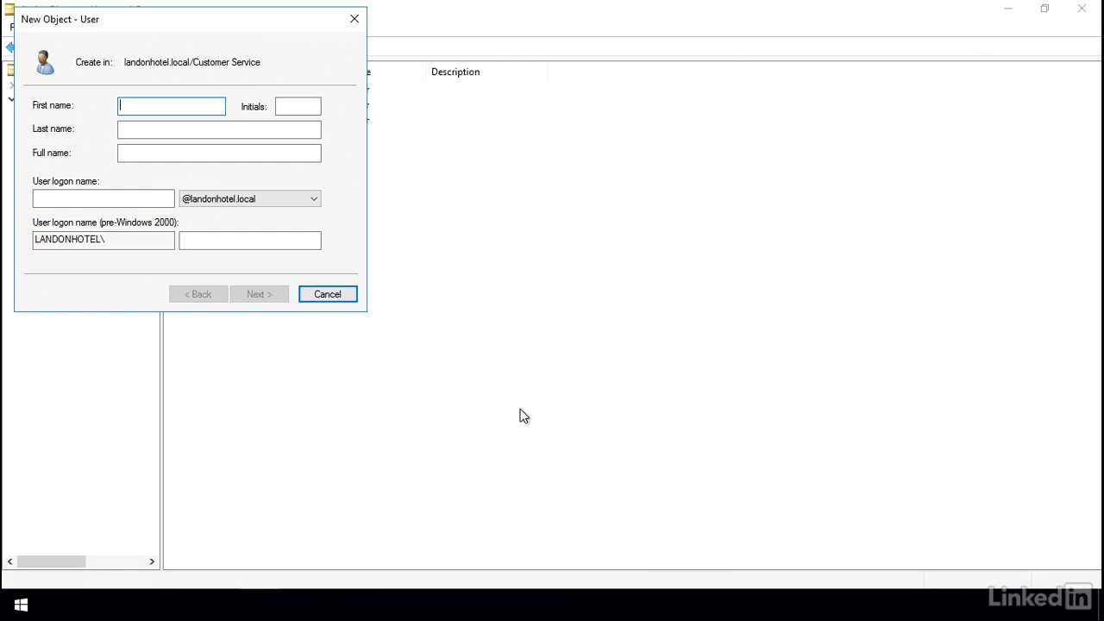
type("CustSvc")
key("Tab")
type("MAna")
key("BackSpace")
key("BackSpace")
key("BackSpace")
type("anager")
key("Tab")
key("Tab")
type("CSManager")
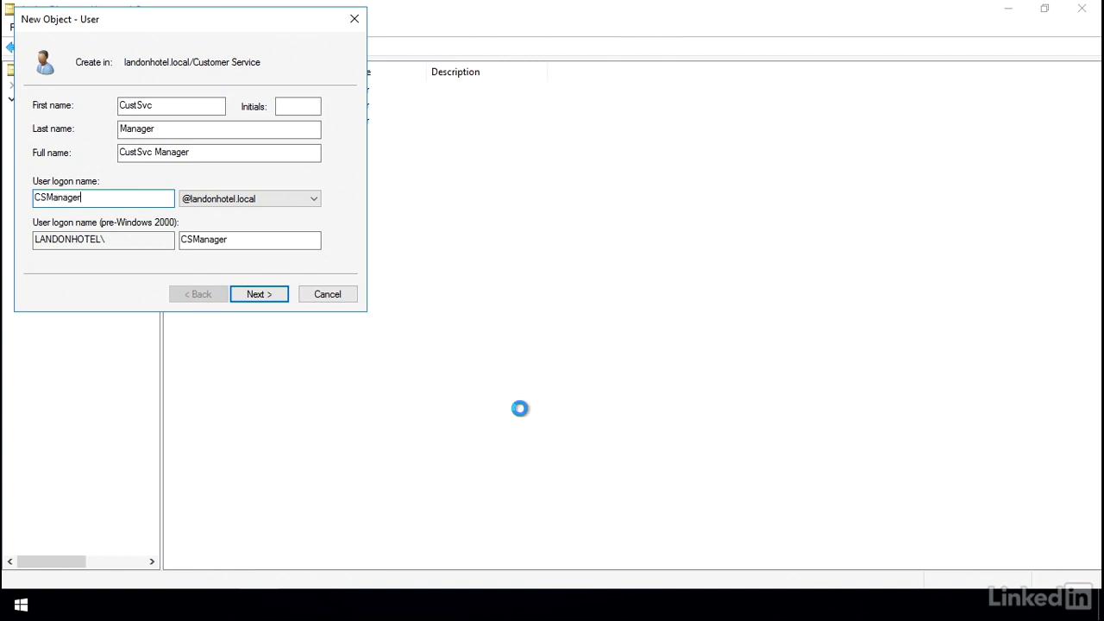
key("Return")
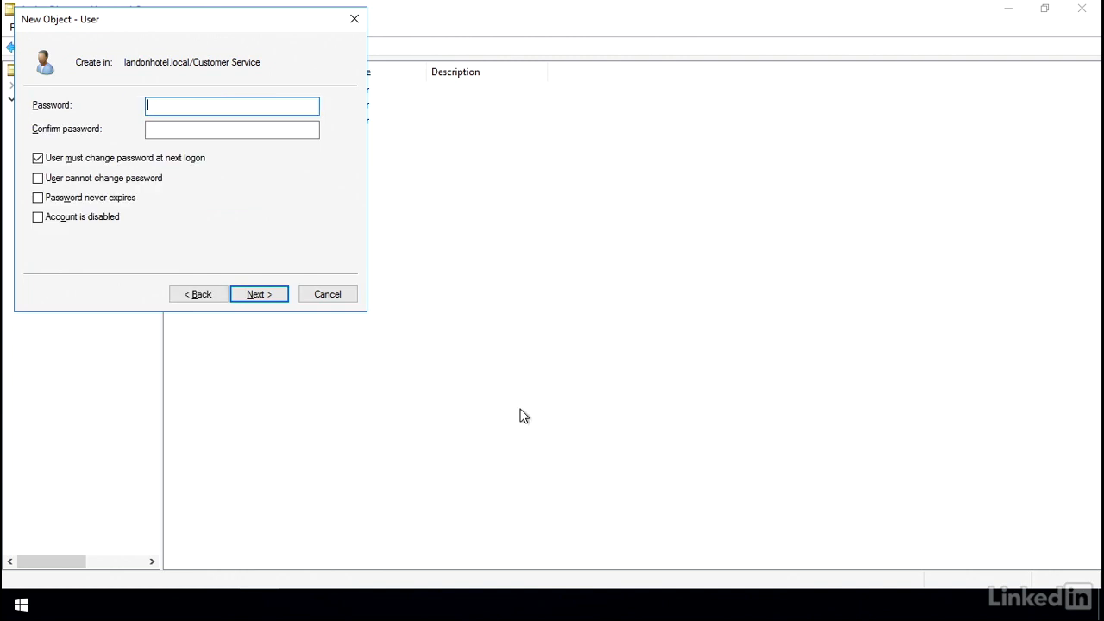
- Set and confirm the account password, tick Password never expires, and finish creating the user
type("Pa$$w0rd")
key("Tab")
type("Pa$$w0rd")
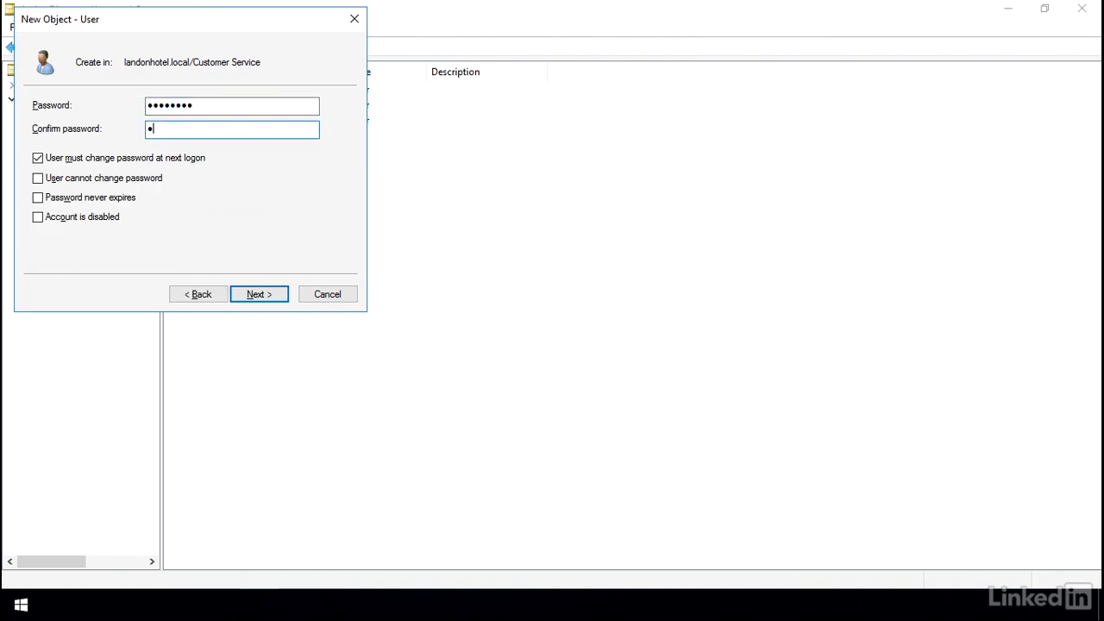
key("Tab")
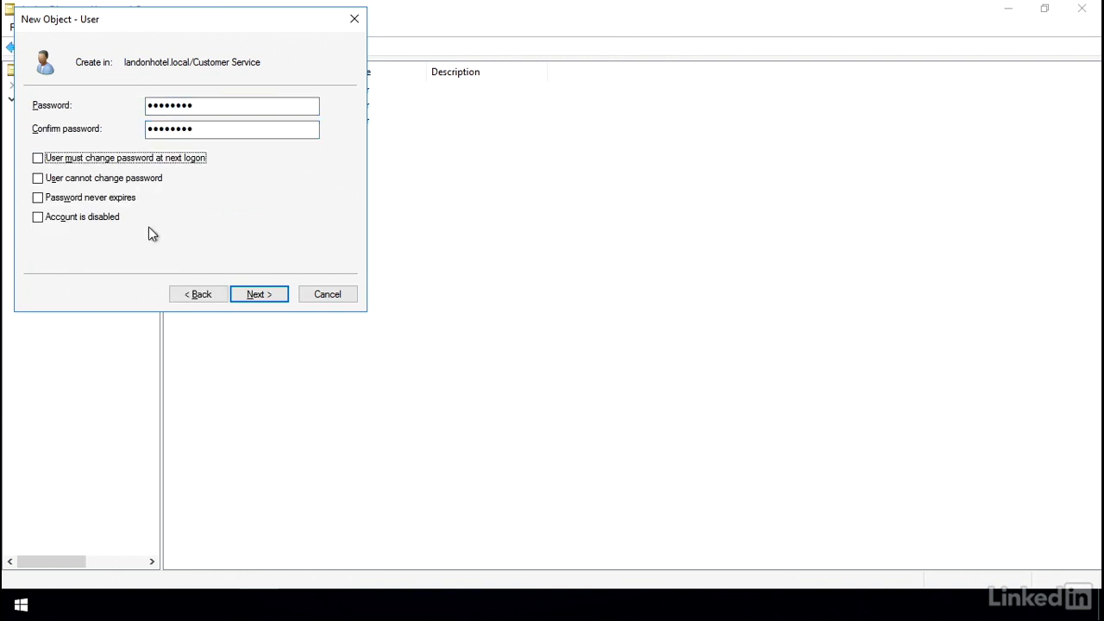
left_click(39, 198)
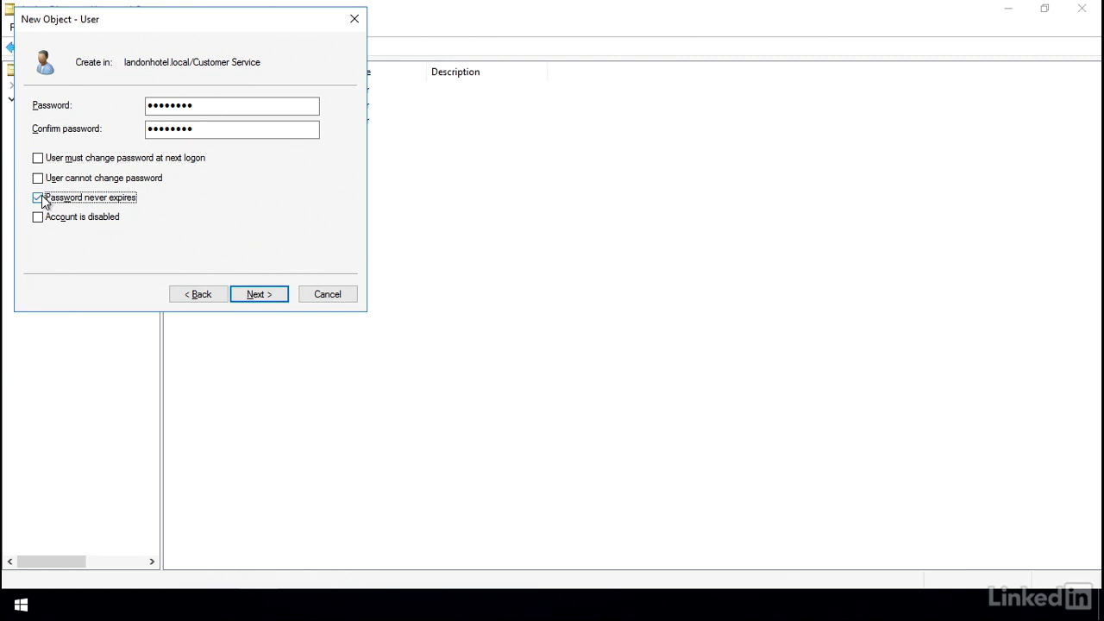
left_click(253, 290)
left_click(254, 293)
left_click(251, 271)
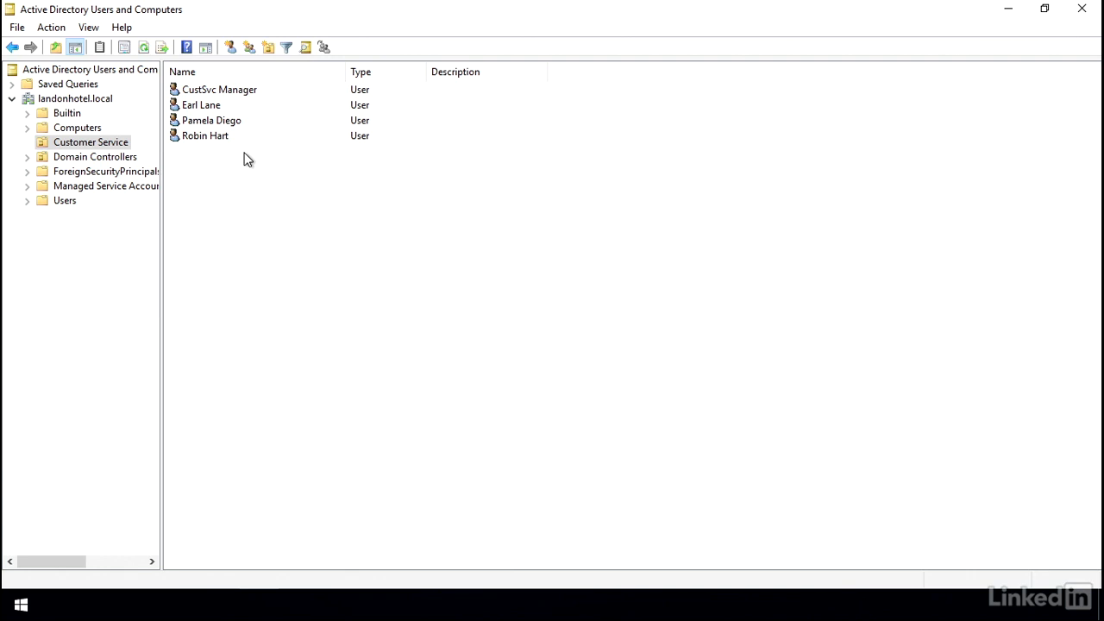
- Start delegating control over Customer Service and add csmanager as the checked delegate
left_click(216, 145)
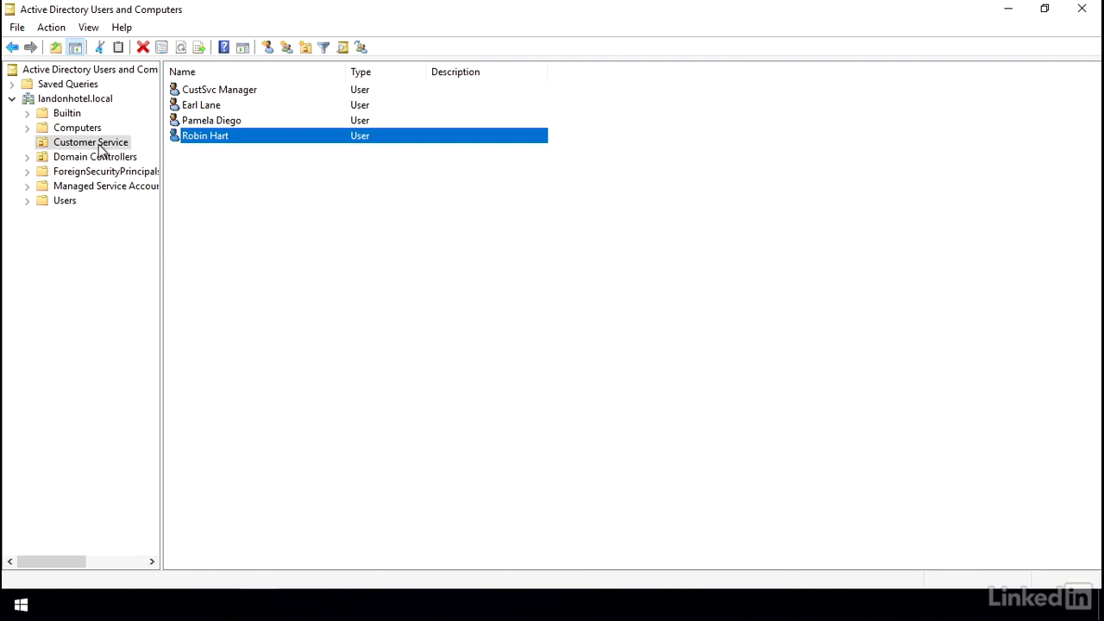
right_click(99, 148)
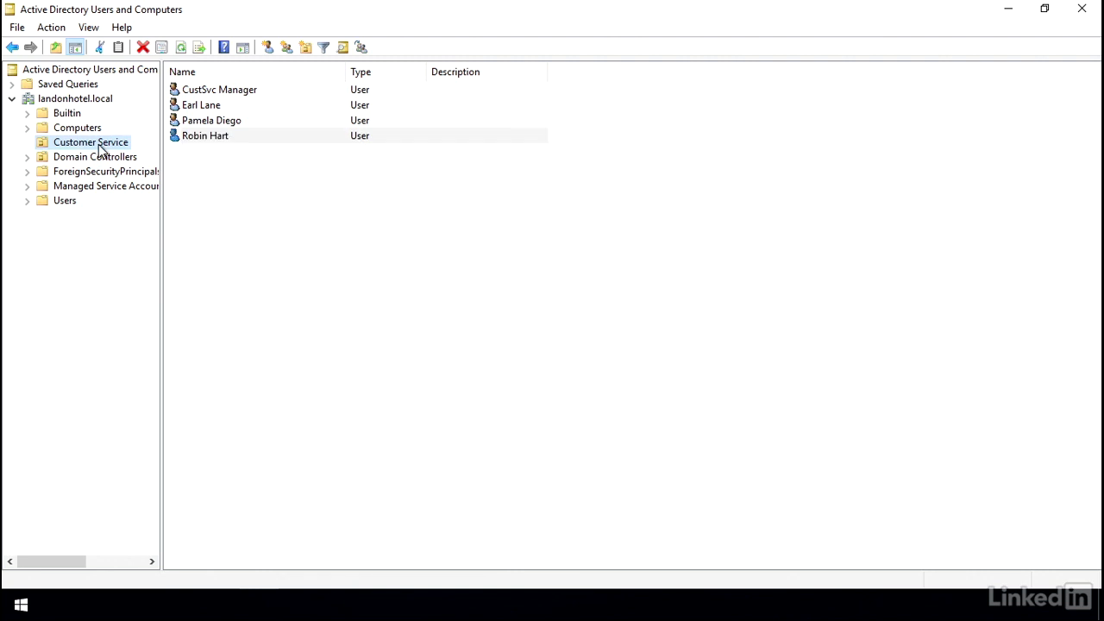
left_click(174, 157)
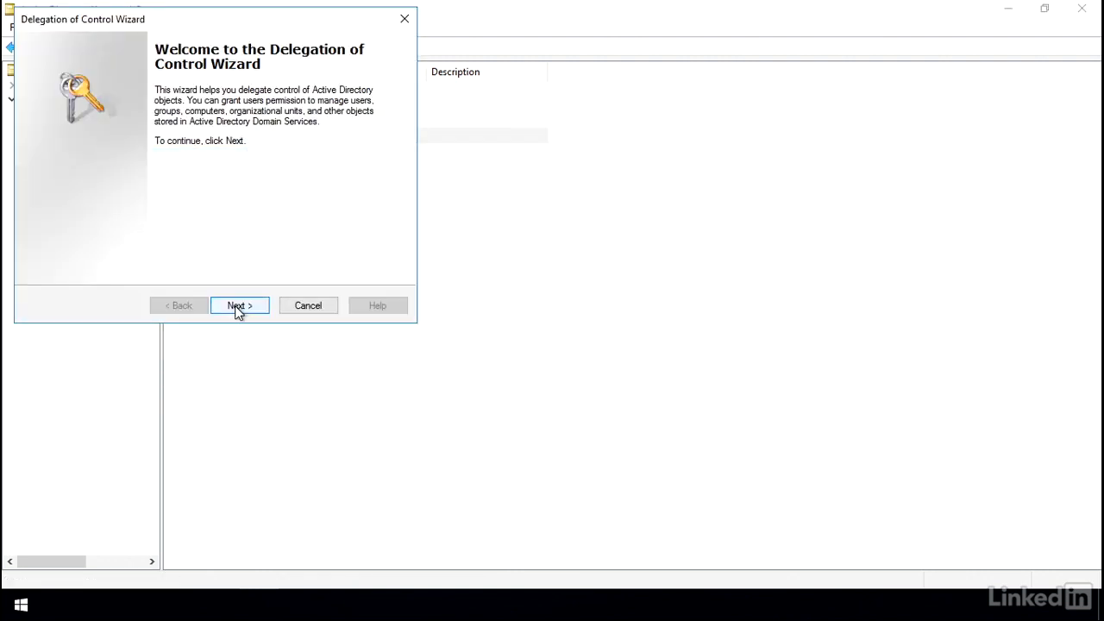
left_click(239, 305)
left_click(282, 234)
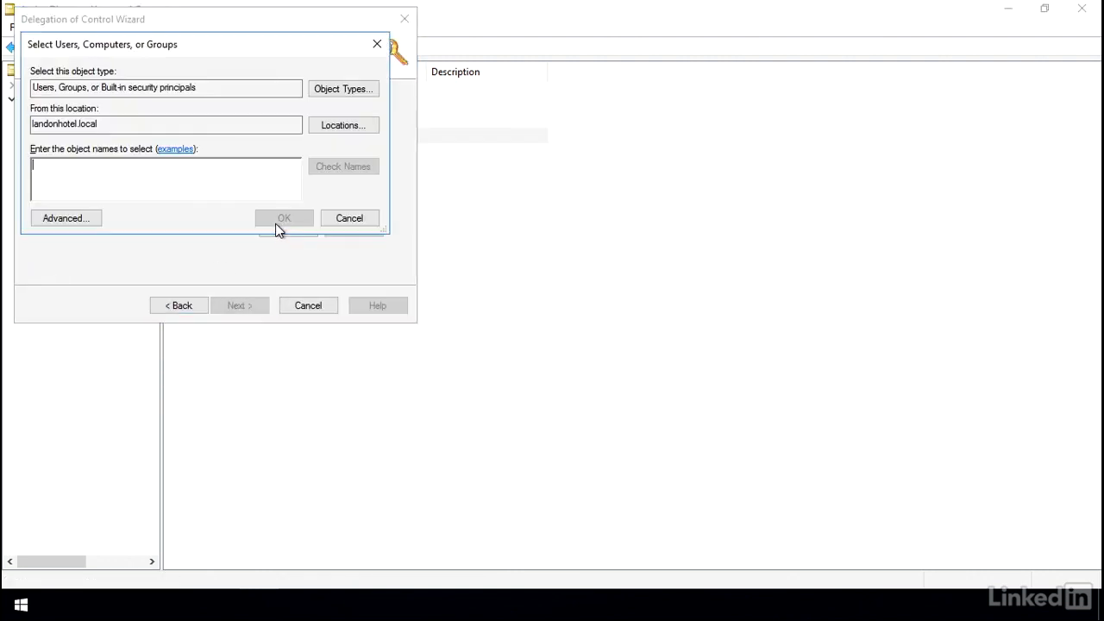
type("csmanager")
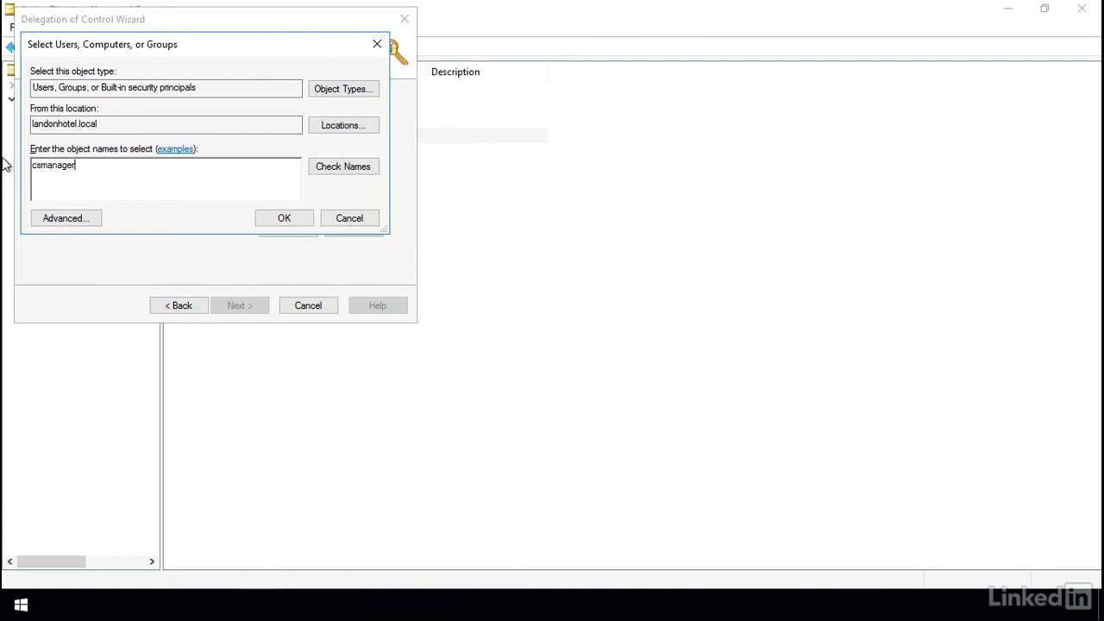
left_click(329, 170)
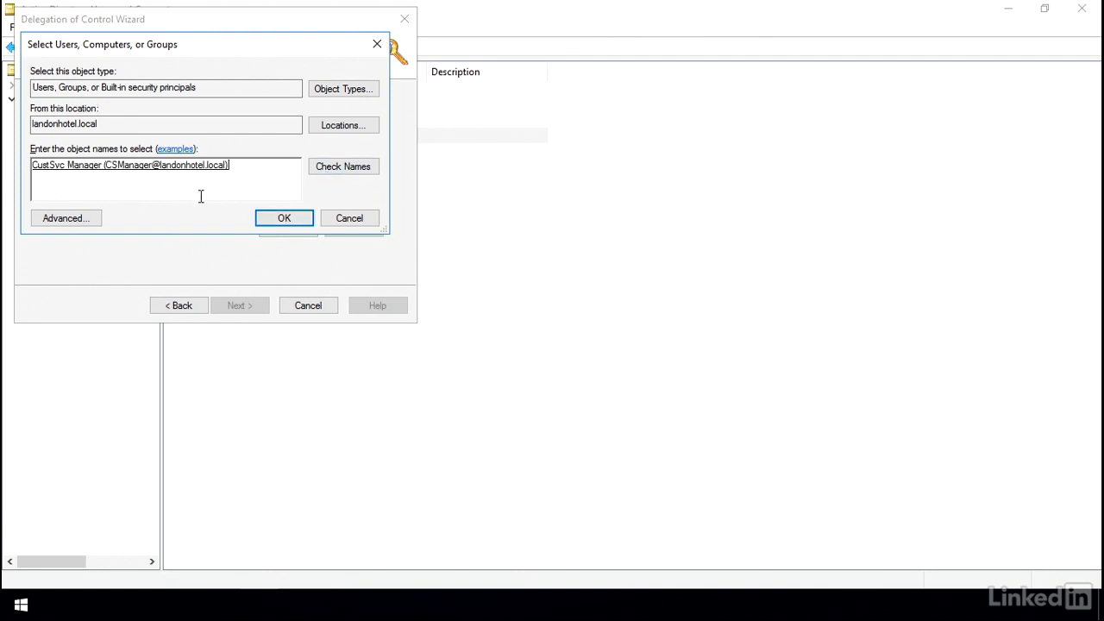
left_click(282, 221)
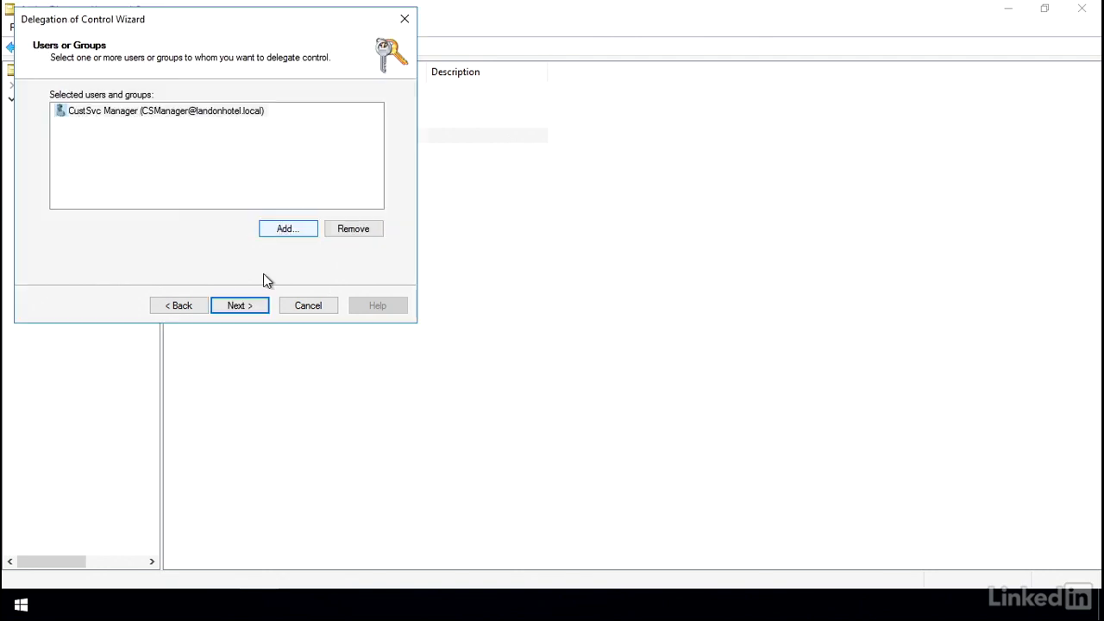
- Delegate the Reset user passwords task to CustSvc Manager and finish the wizard
left_click(241, 306)
left_click(76, 127)
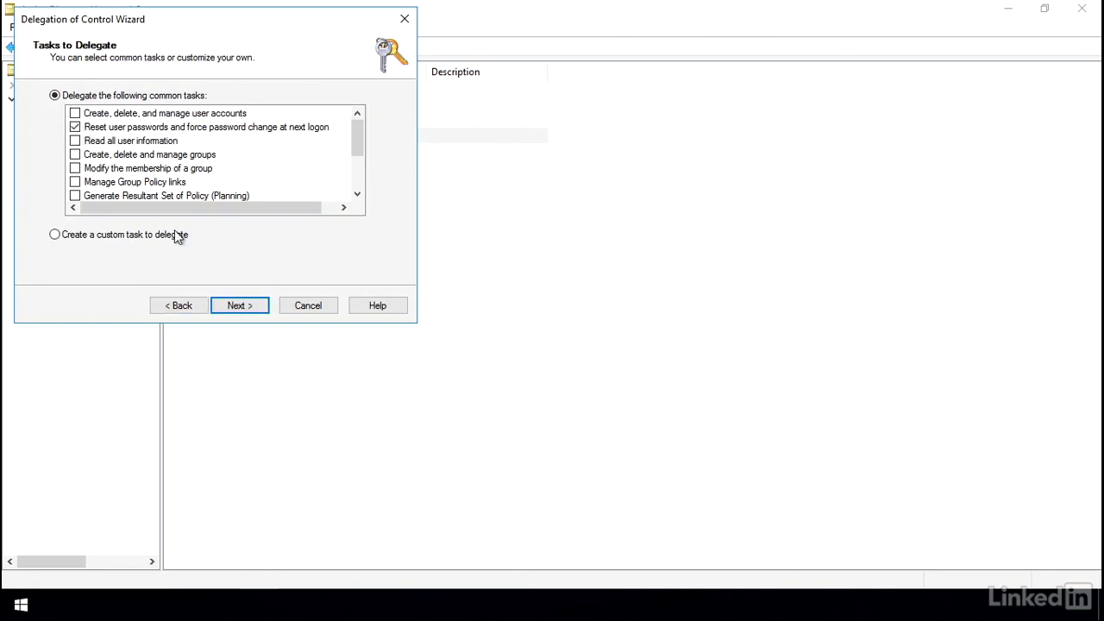
left_click(233, 312)
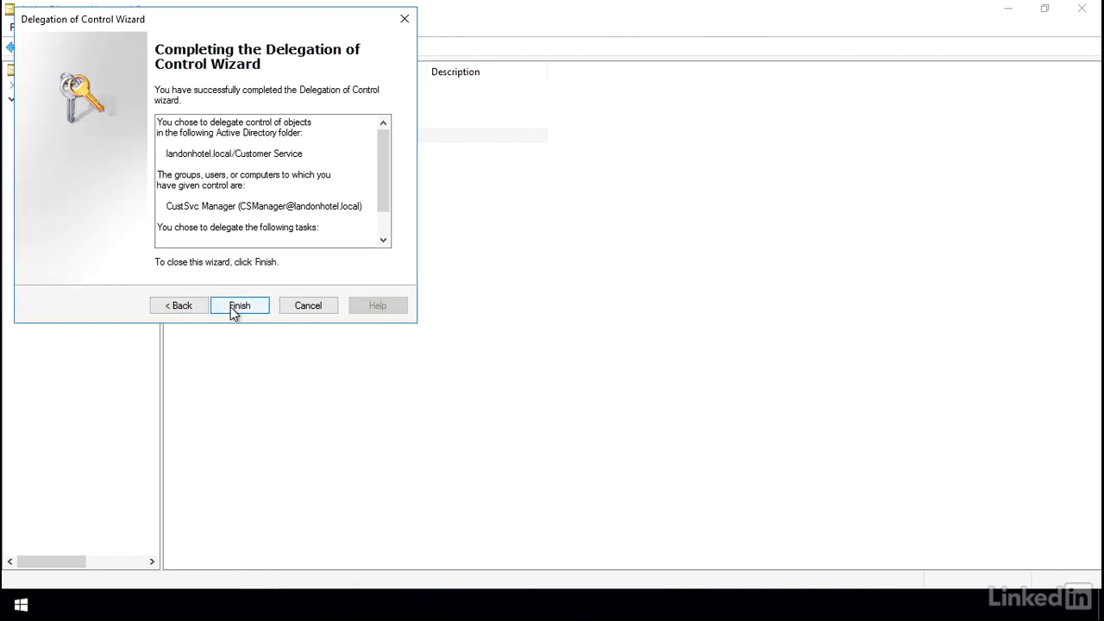
left_click(235, 309)
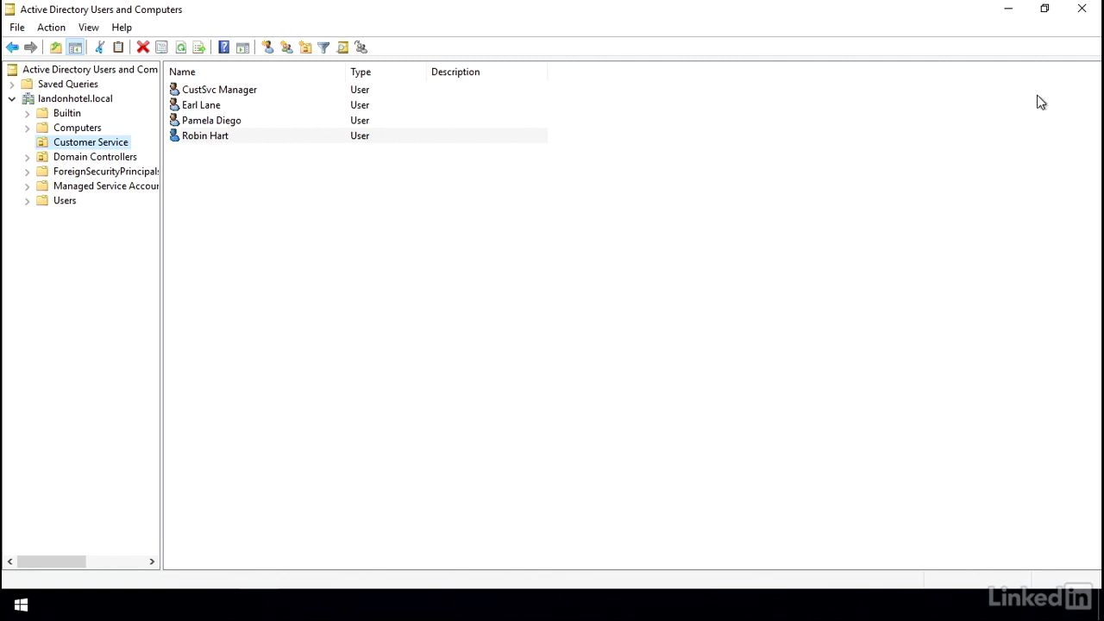
- Close ADUC, open Command Prompt as administrator, and run mmc for a blank console
left_click(1081, 11)
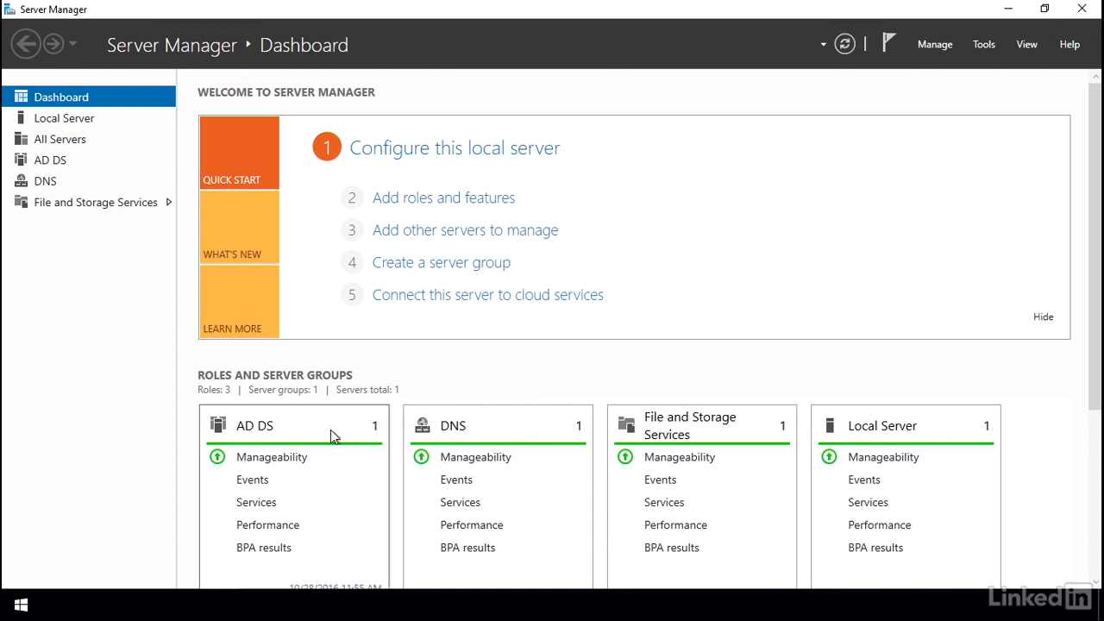
left_click(21, 604)
type("cmd")
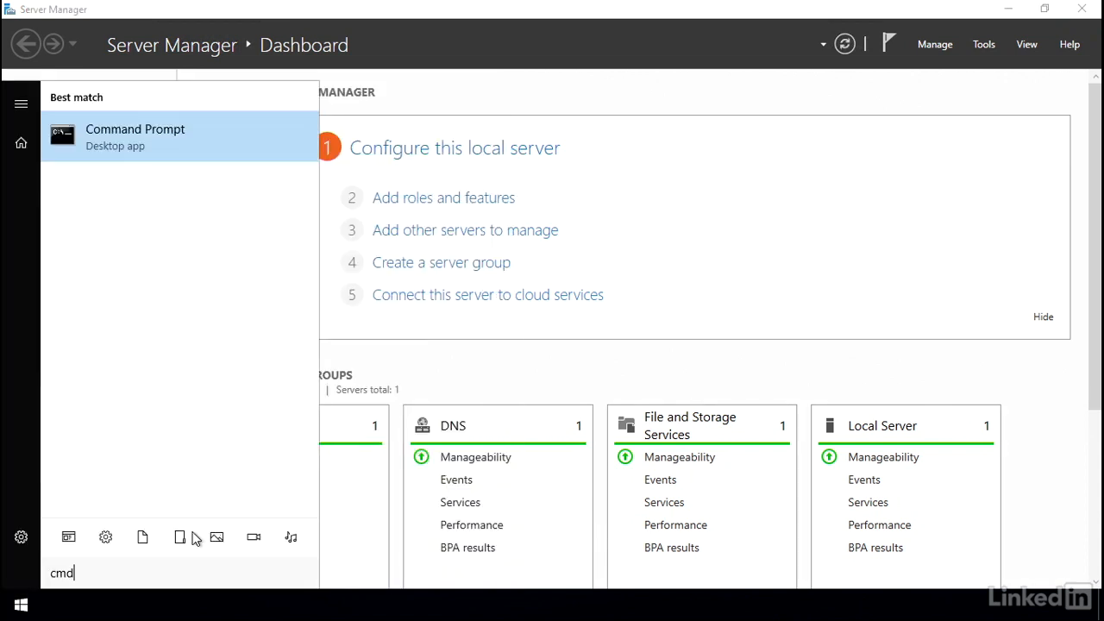
key("ctrl+shift+Return")
type("mmc")
key("Return")
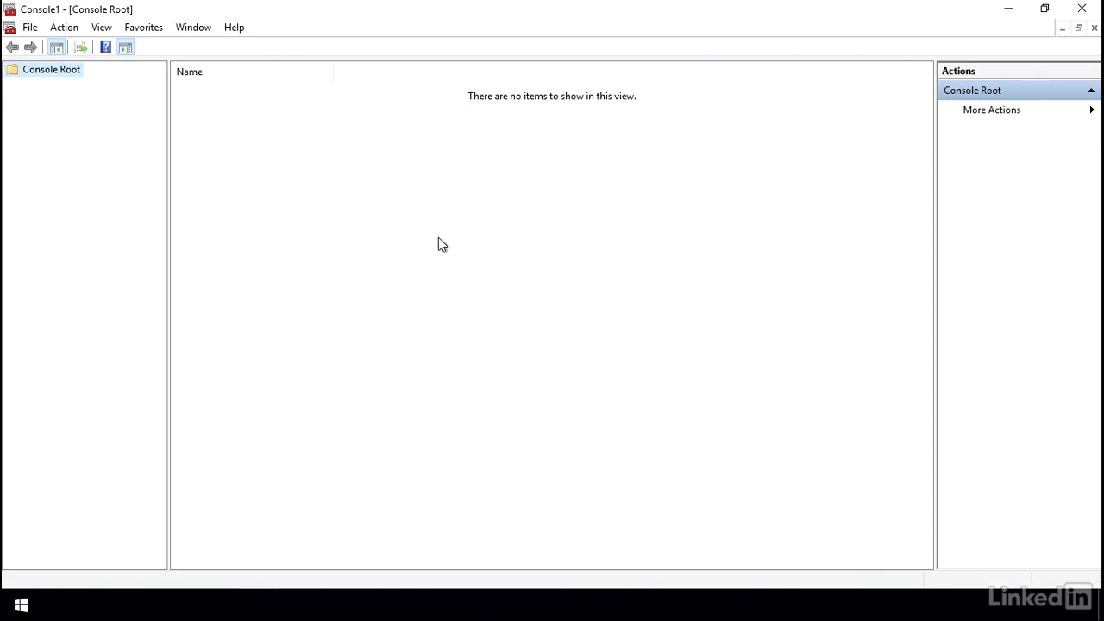
- Add the Active Directory Users and Computers snap-in to Console1
left_click(30, 28)
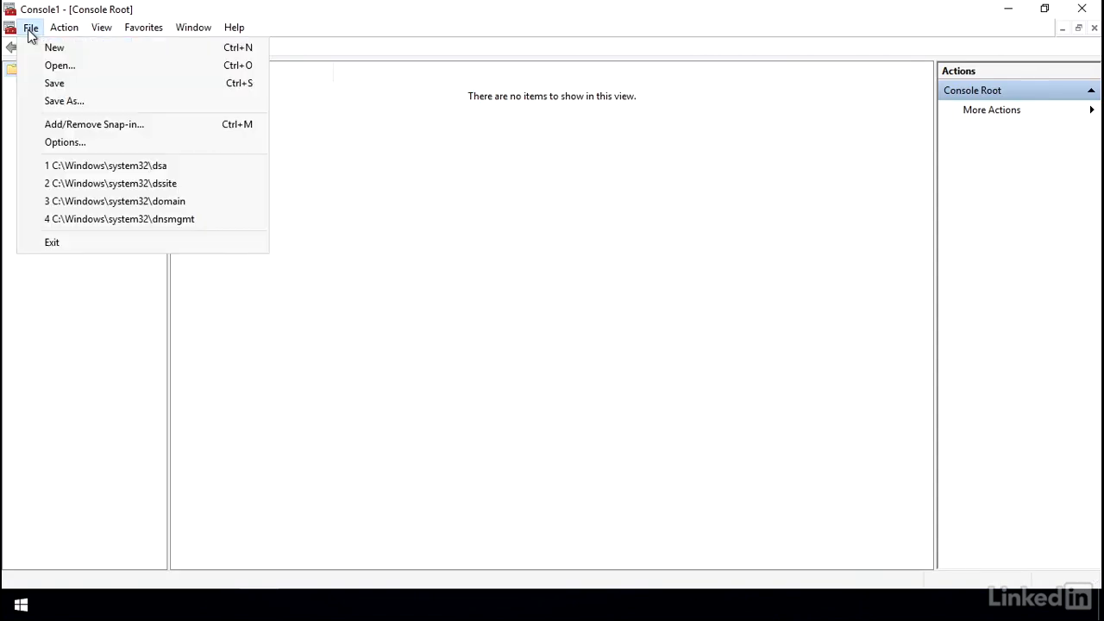
left_click(72, 124)
left_click(359, 246)
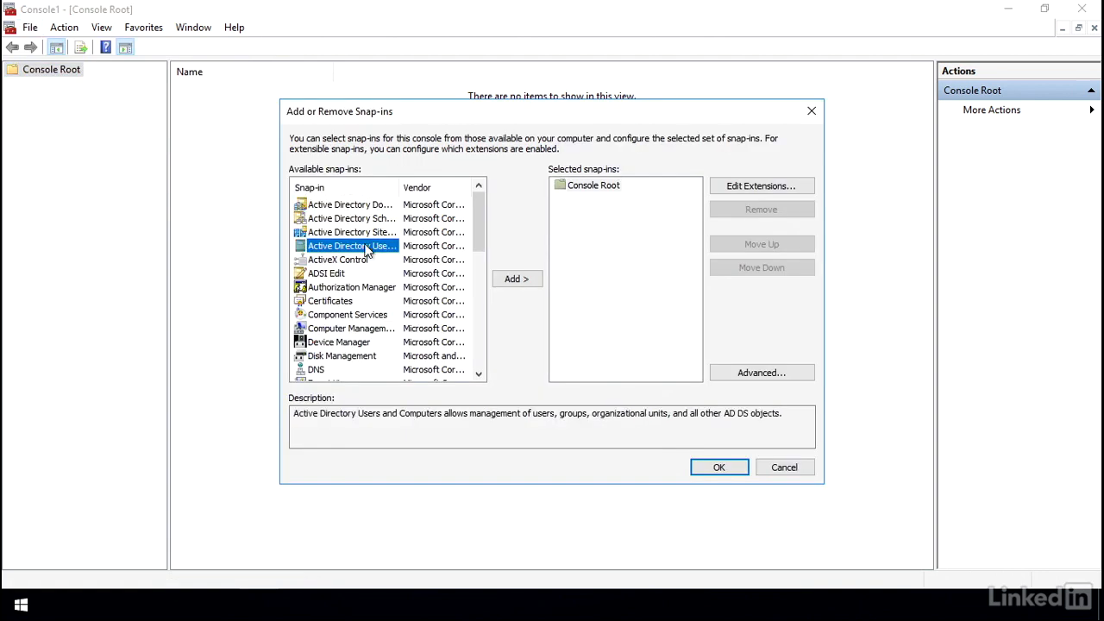
left_click(517, 279)
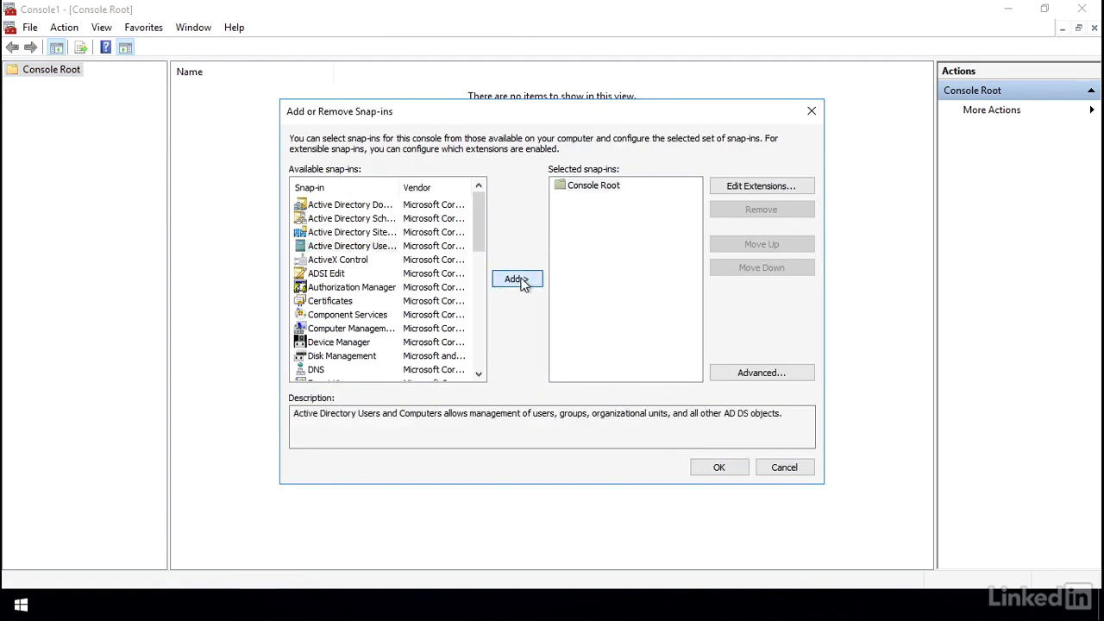
left_click(704, 470)
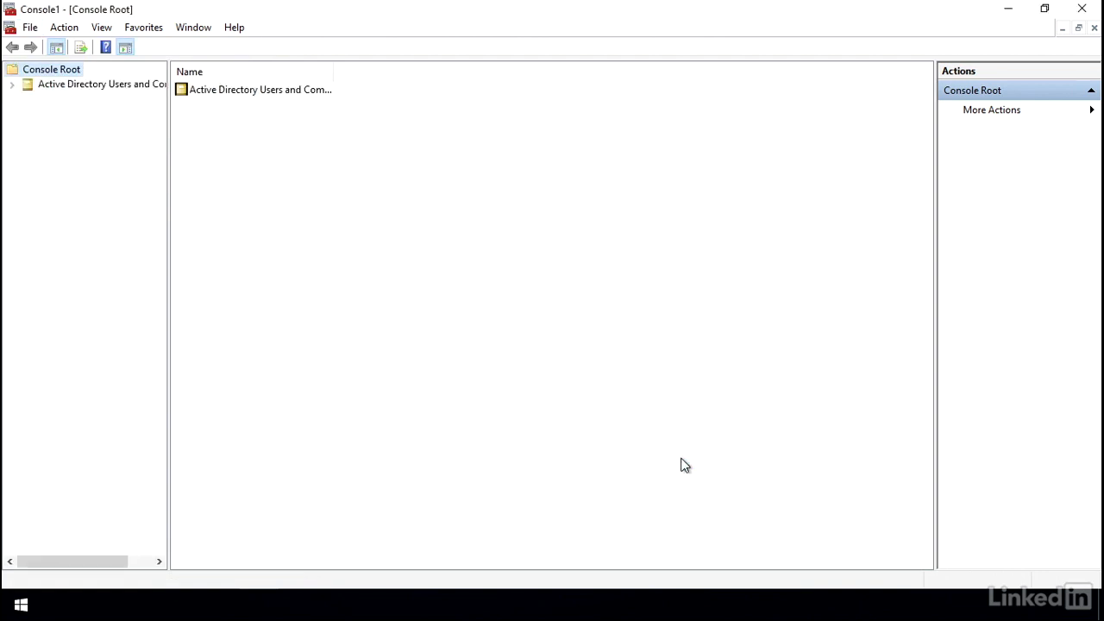
- Expand landonhotel.local and open a new window rooted at Customer Service
left_click(11, 84)
left_click(26, 113)
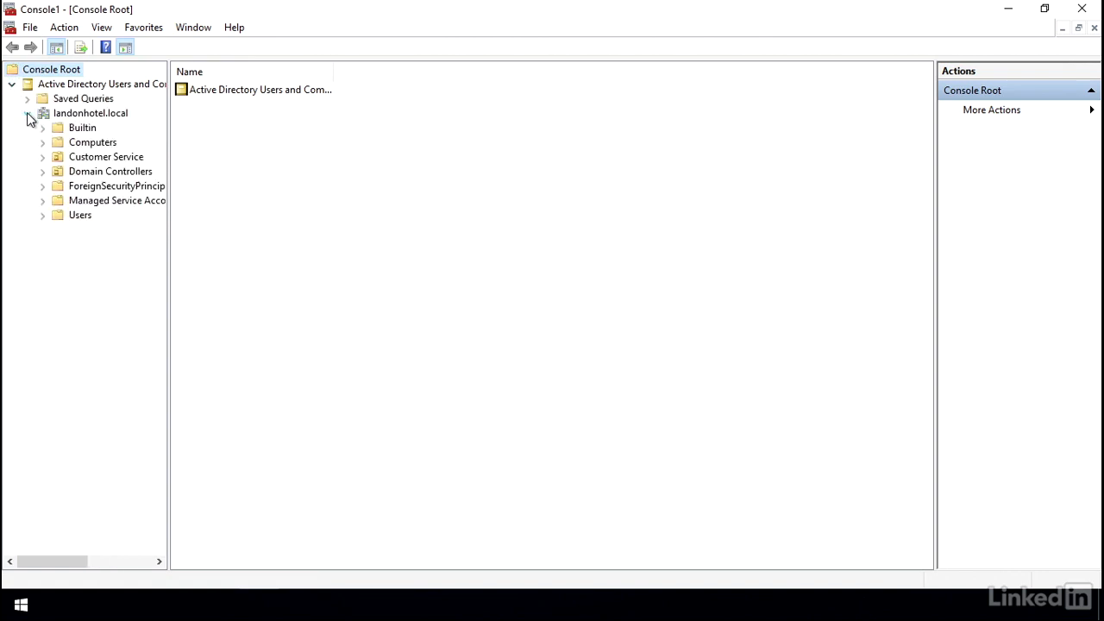
left_click(85, 160)
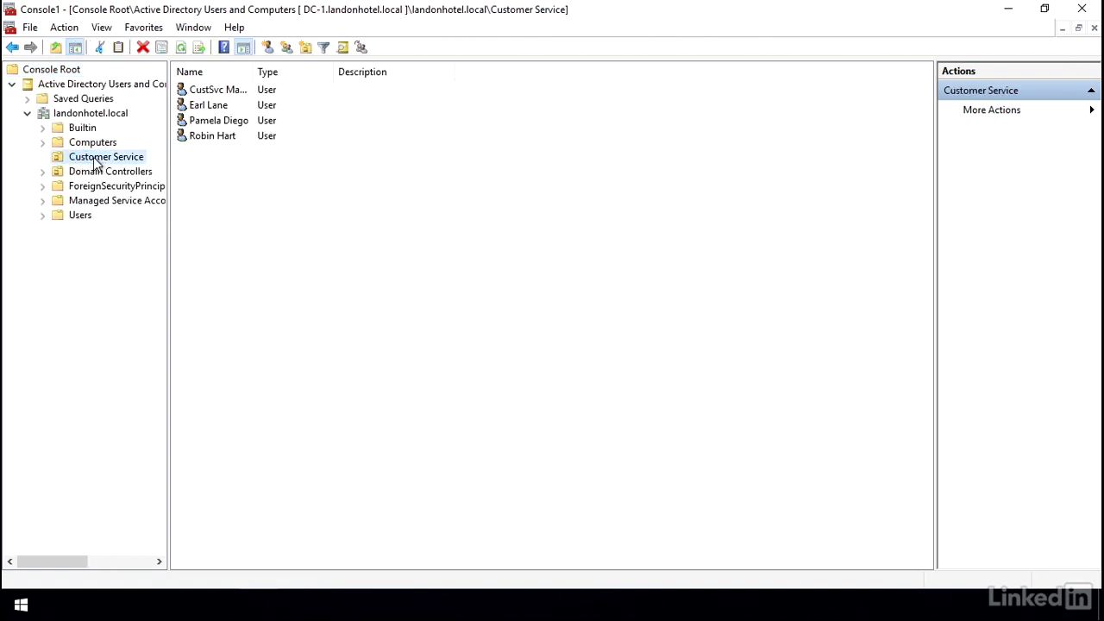
right_click(95, 161)
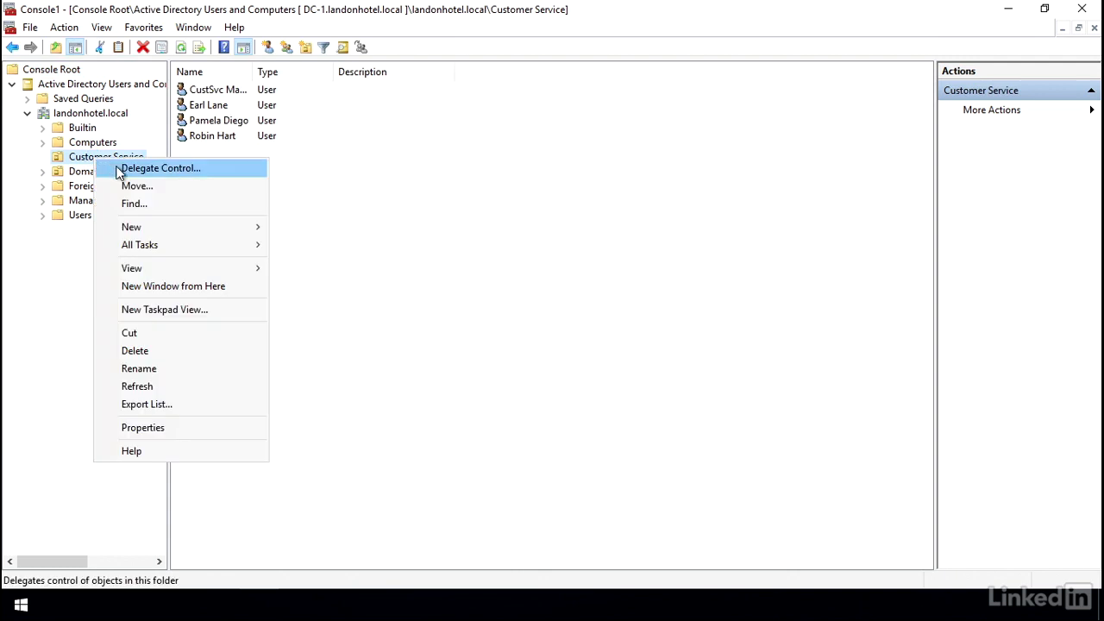
left_click(165, 290)
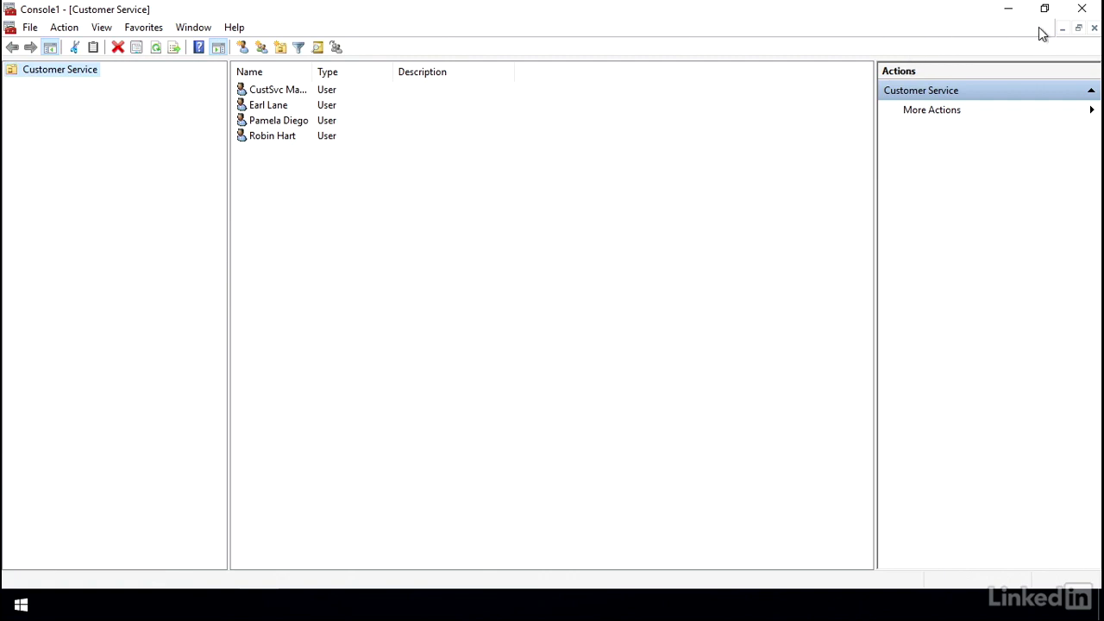
- Close the full Active Directory child window and maximize the Customer Service window
left_click(1078, 29)
left_click_drag(665, 108, 697, 169)
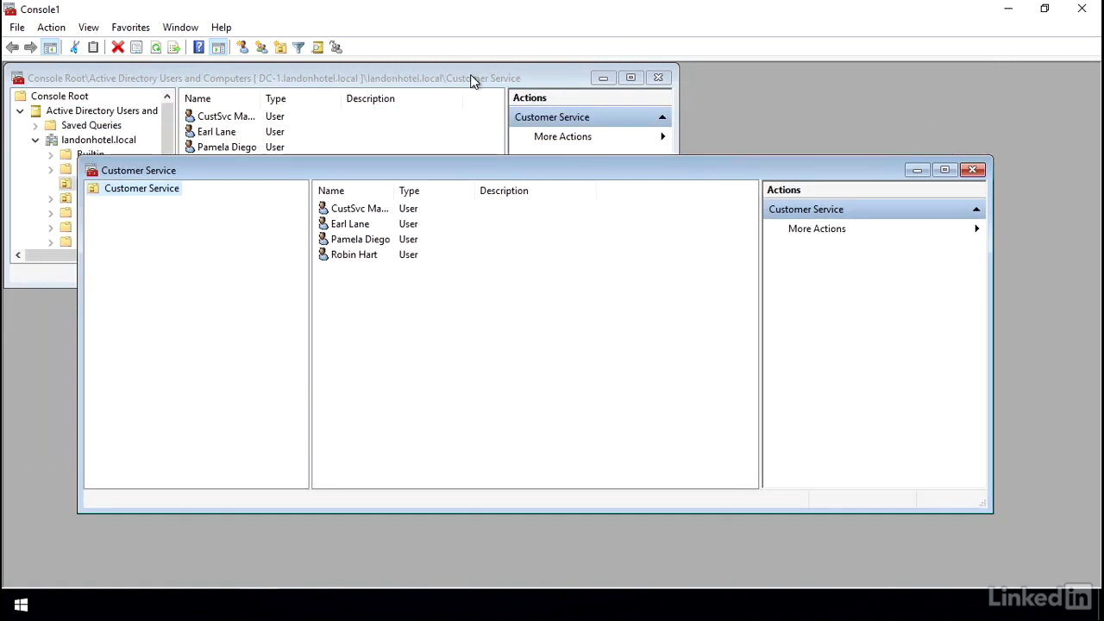
left_click(659, 79)
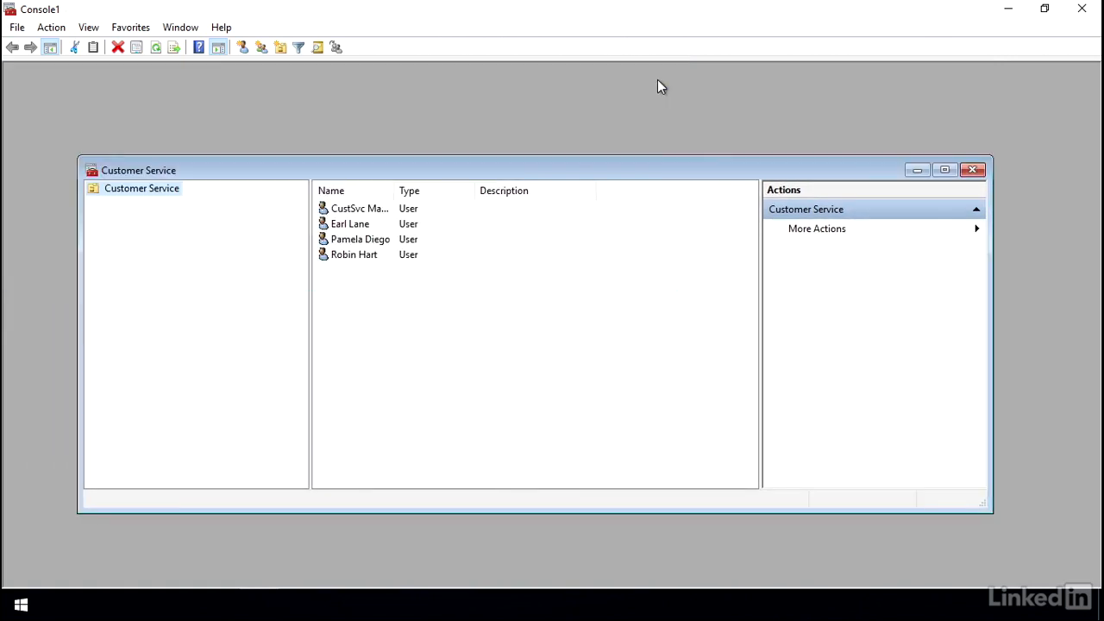
left_click(944, 170)
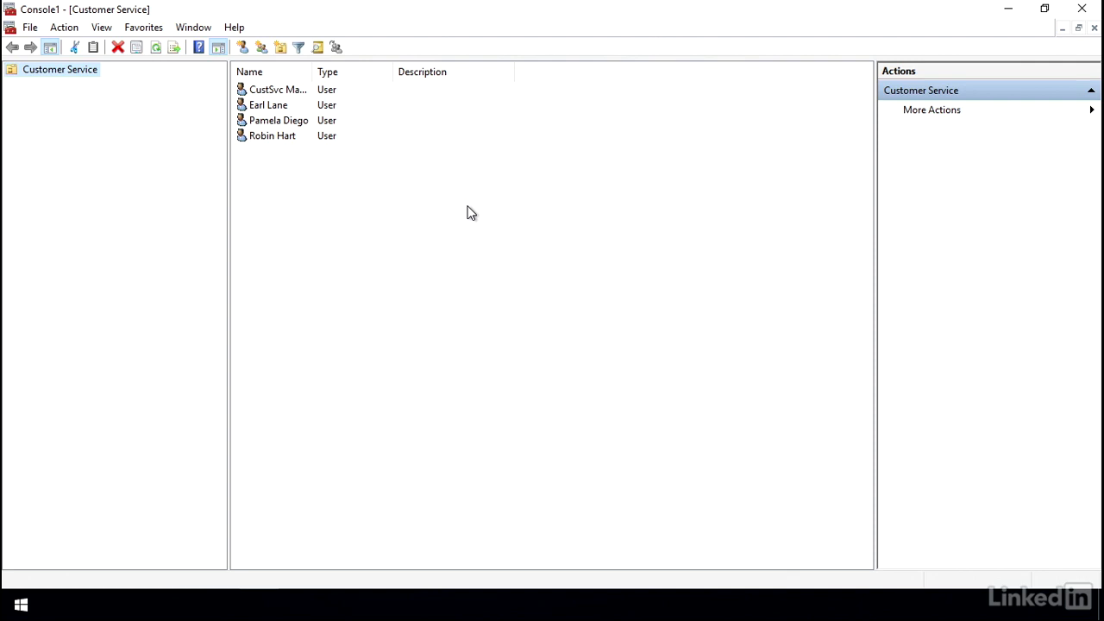
right_click(279, 136)
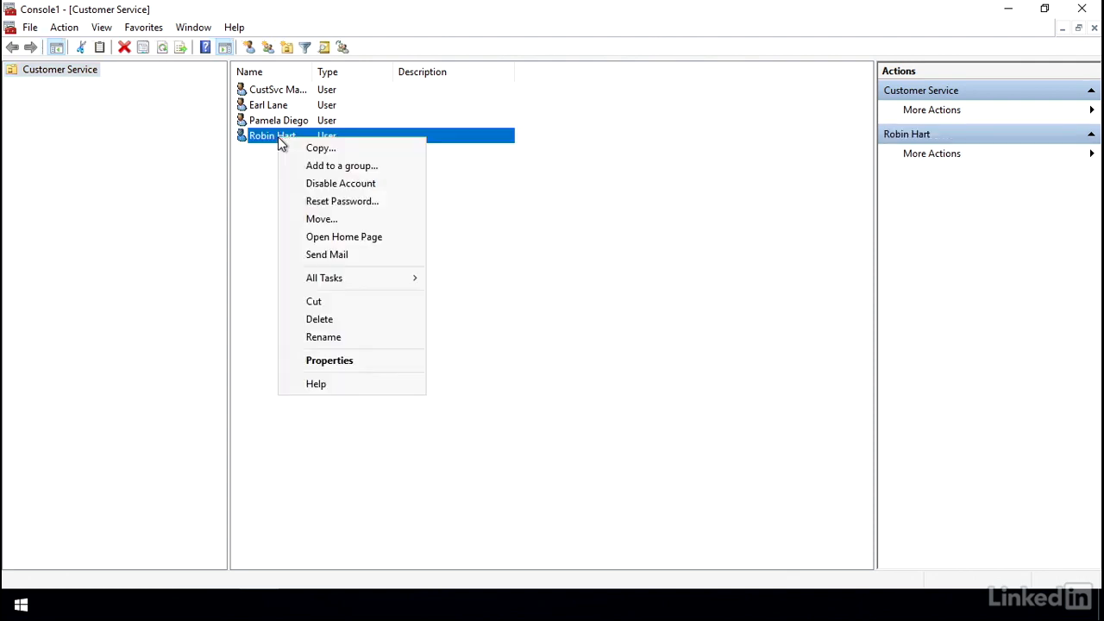
left_click(461, 205)
left_click(462, 205)
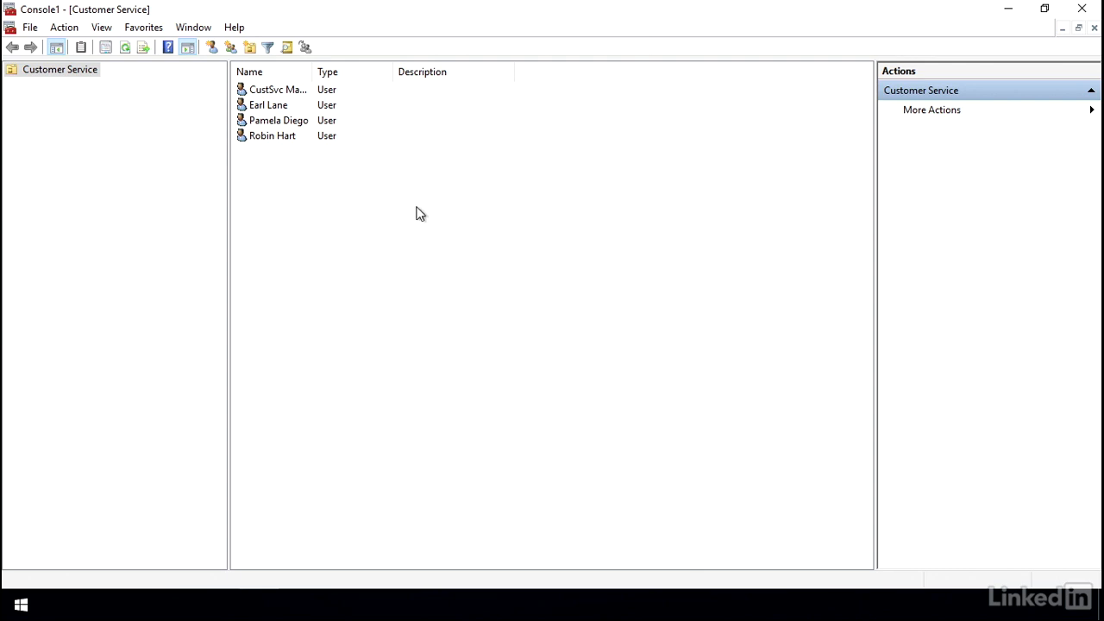
- Create a vertical-list taskpad named Reset Passwords applying only to the Customer Service tree item
right_click(56, 78)
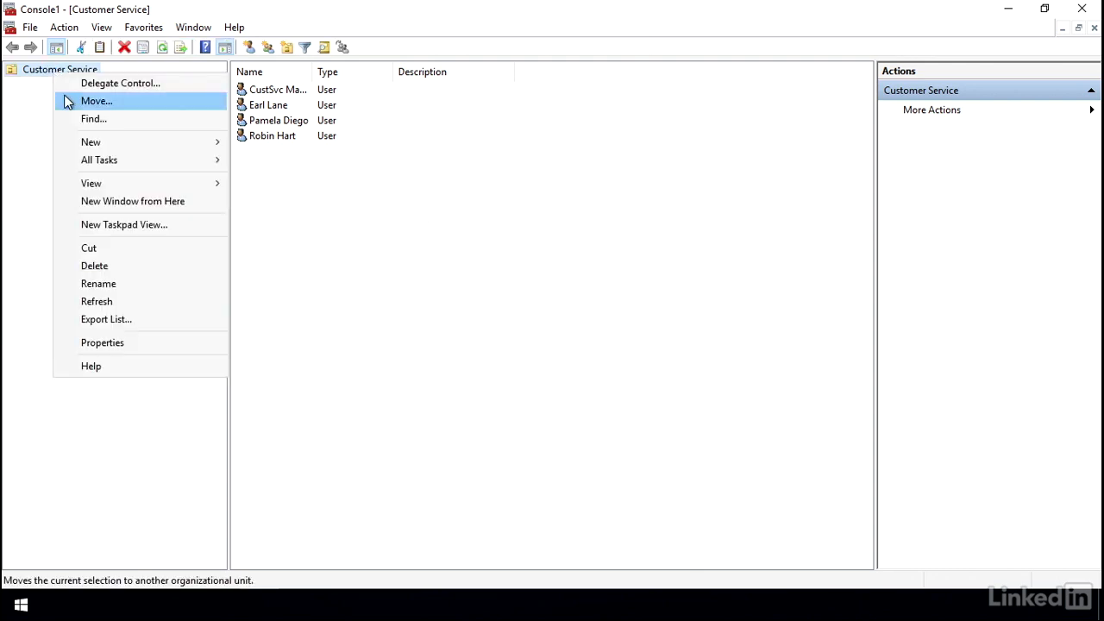
left_click(183, 233)
left_click(311, 302)
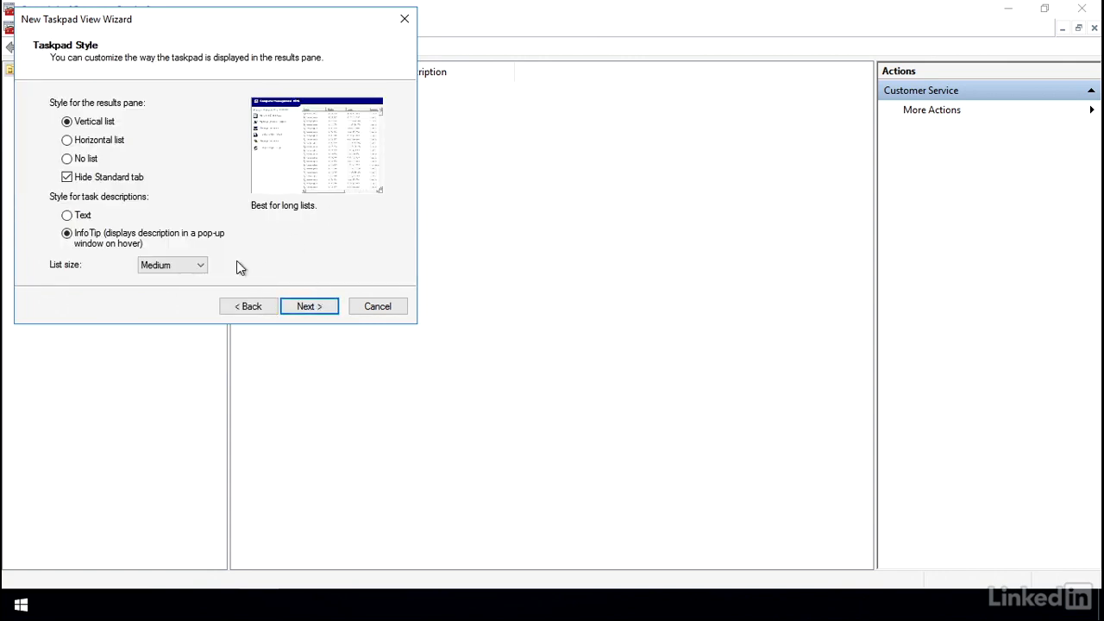
left_click(309, 304)
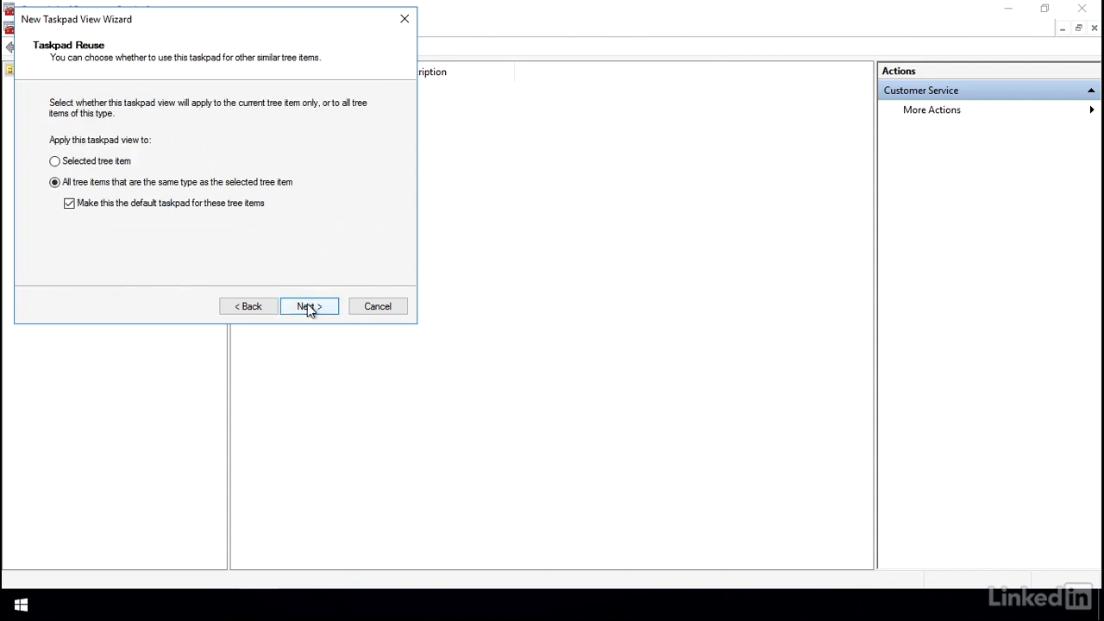
left_click(89, 162)
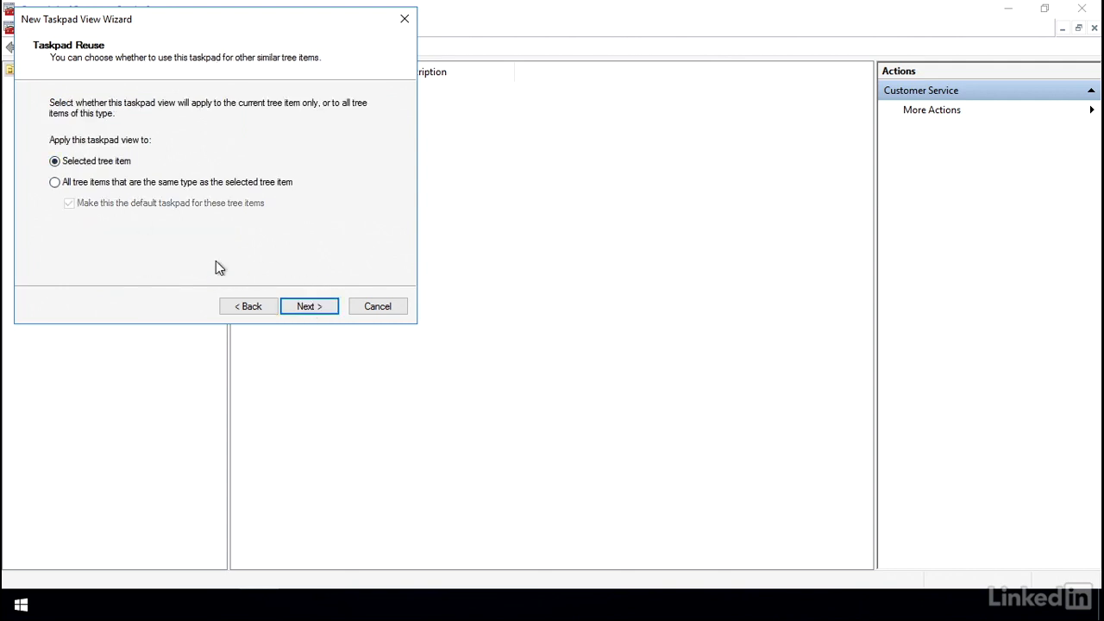
left_click(294, 306)
type("Reset Passwords")
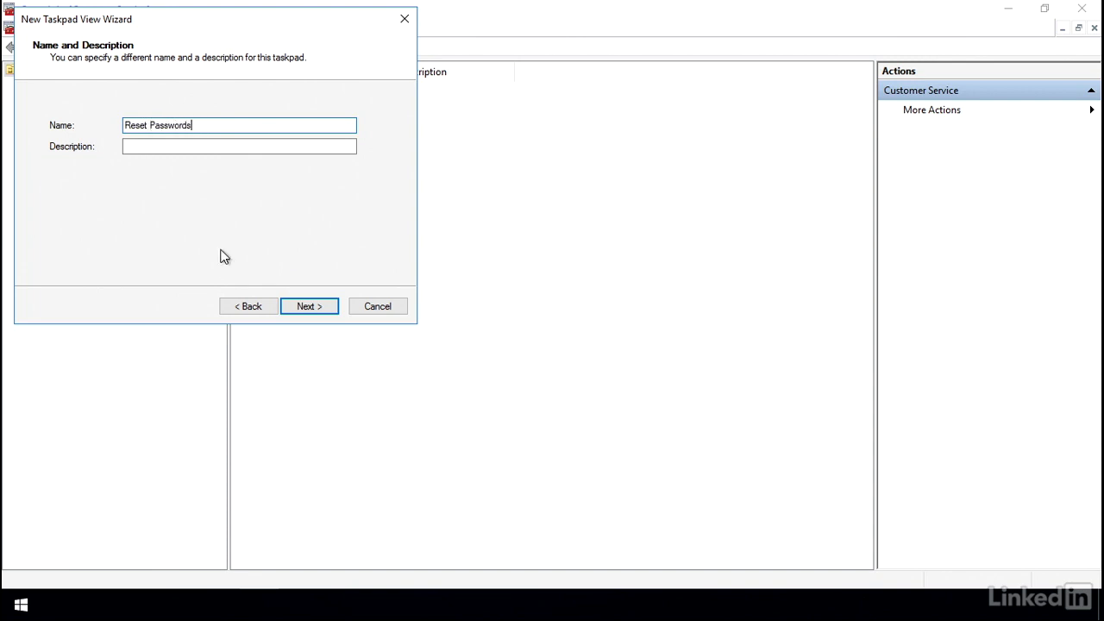
left_click(289, 307)
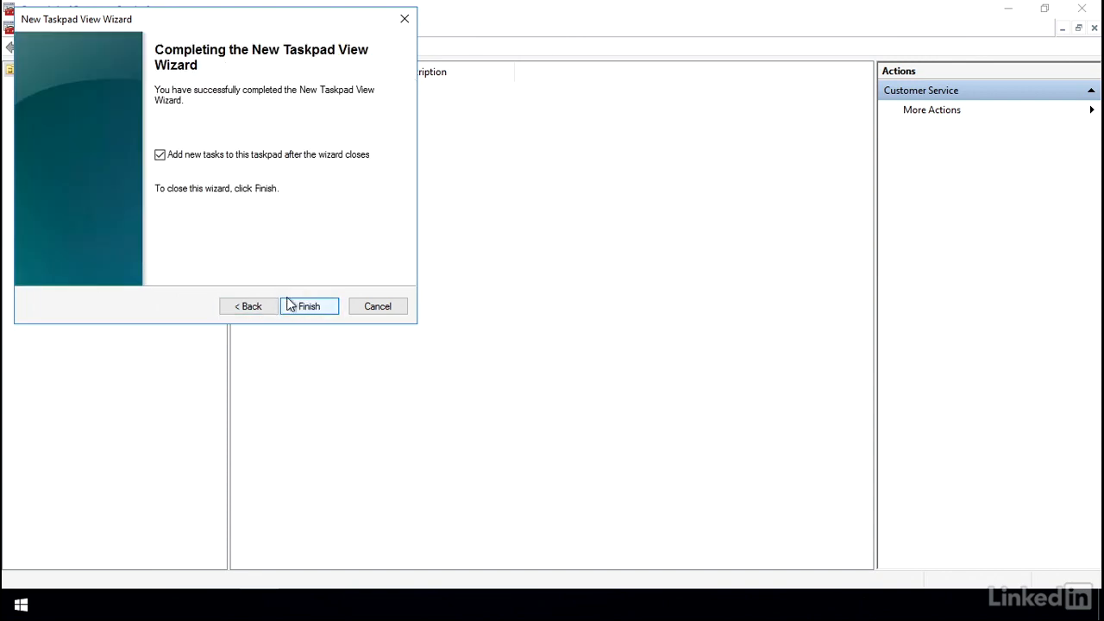
- Add a Reset Password menu-command task for listed users, using the key icon
left_click(289, 306)
left_click(304, 306)
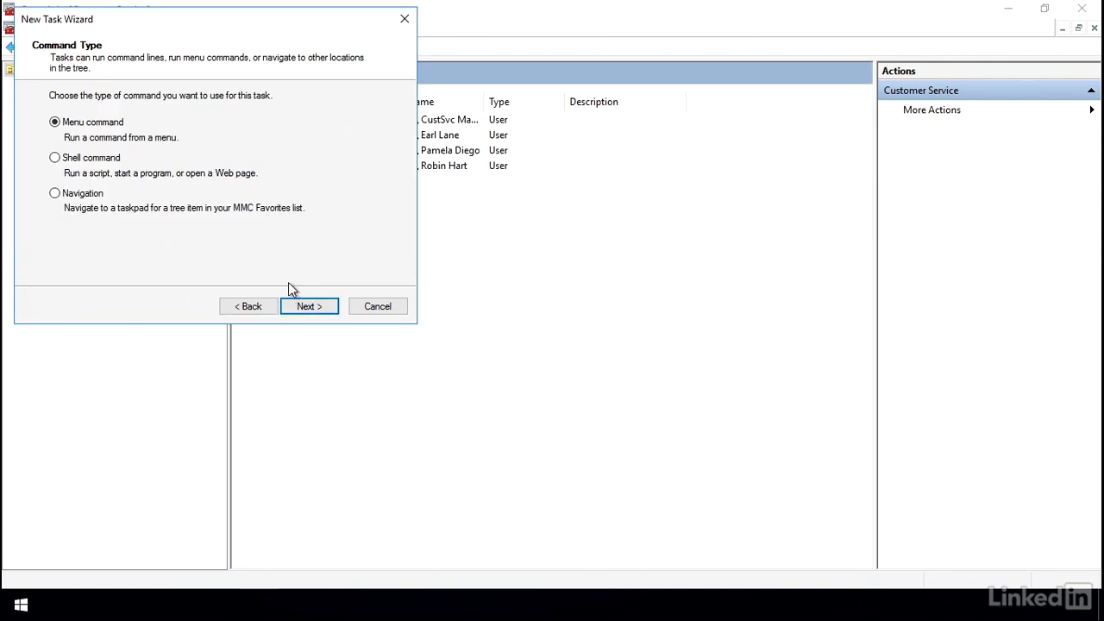
left_click(309, 308)
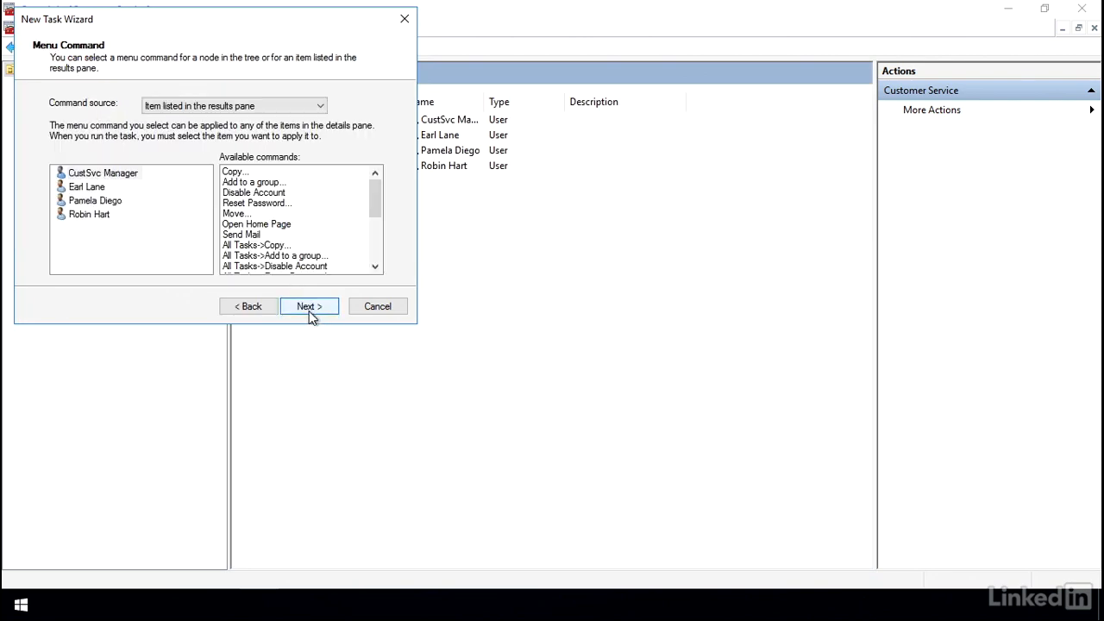
left_click(96, 218)
left_click(252, 204)
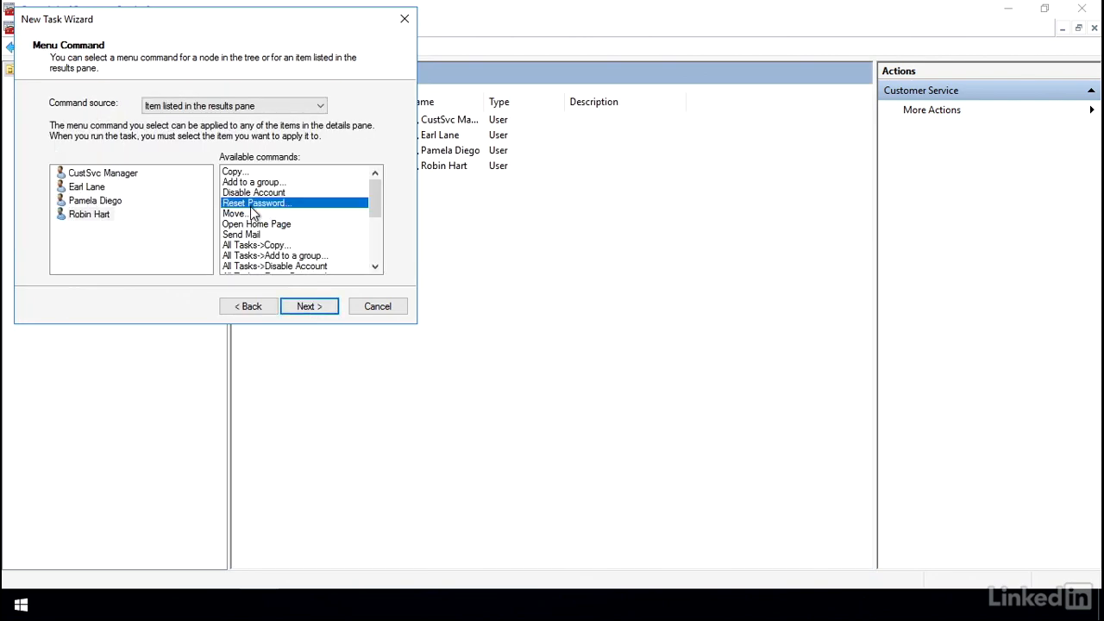
left_click(309, 306)
left_click(117, 125)
left_click(302, 308)
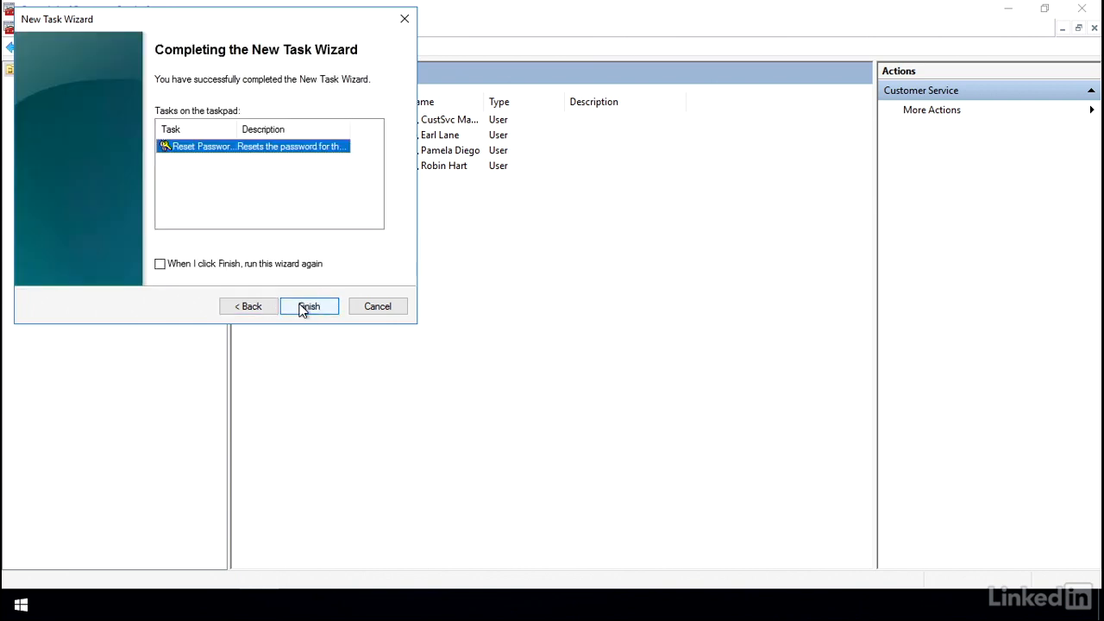
left_click(307, 307)
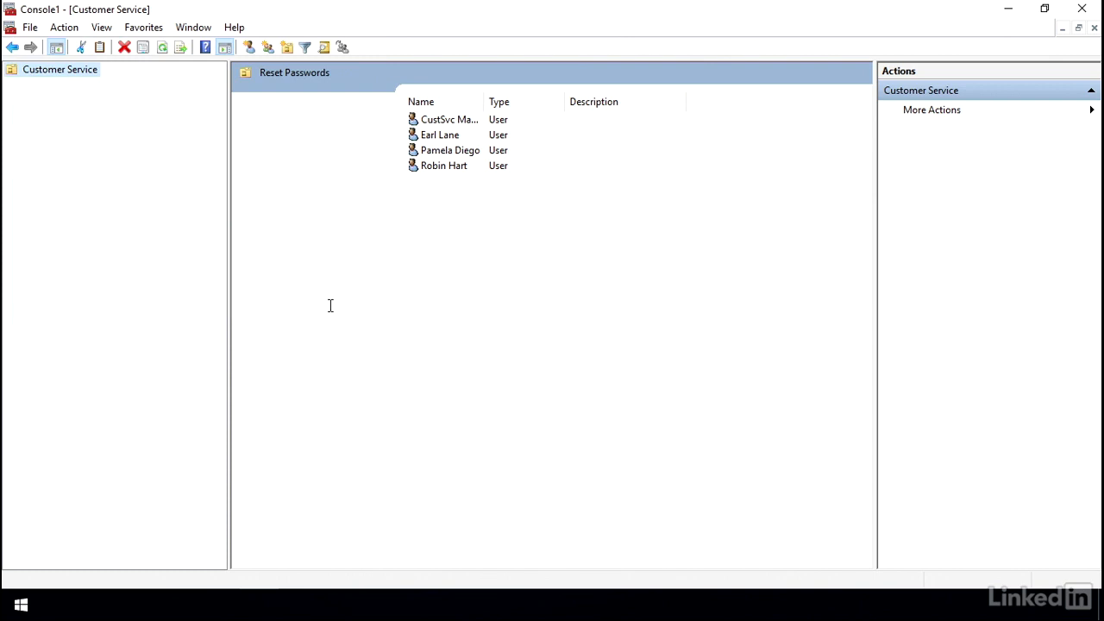
- In View > Customize, hide the console tree, standard menus, toolbars, status bar, taskpad tabs and Action pane
left_click(434, 169)
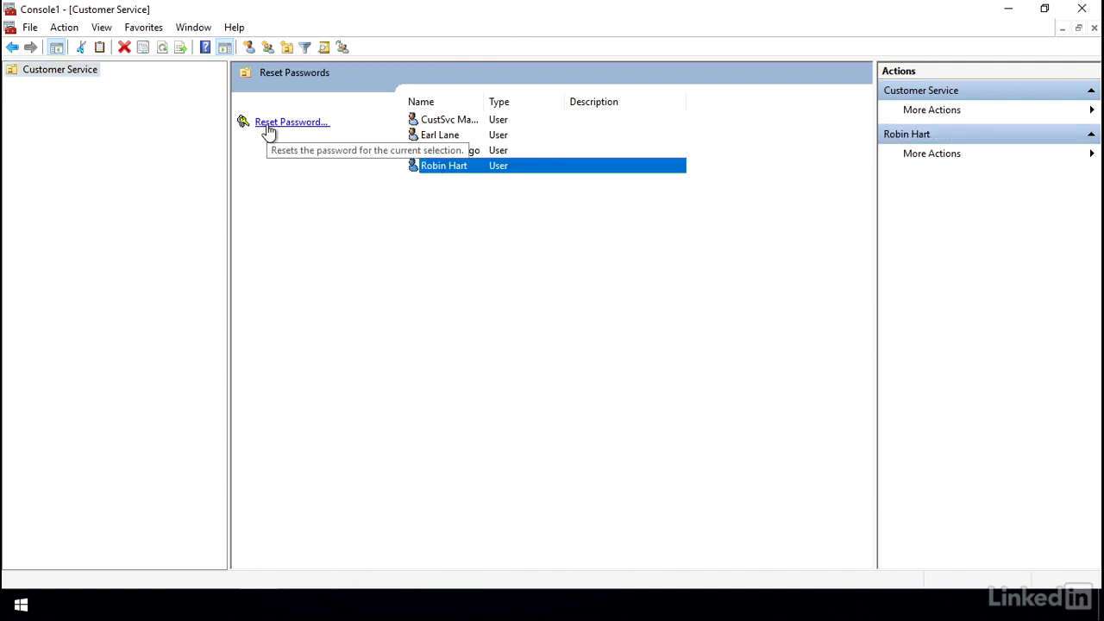
left_click(185, 30)
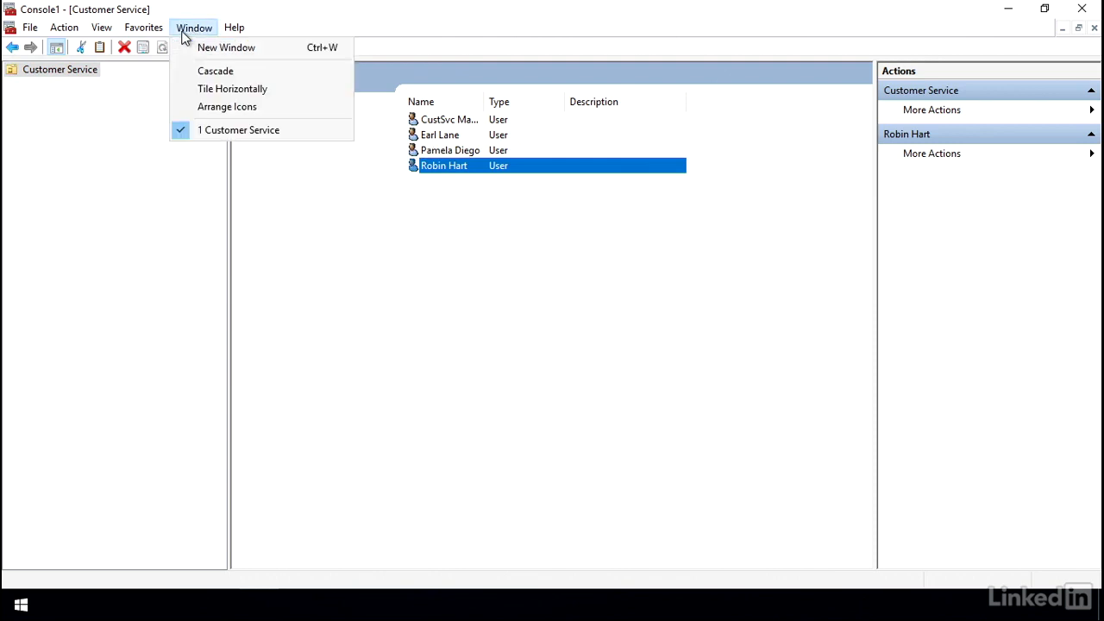
left_click(164, 208)
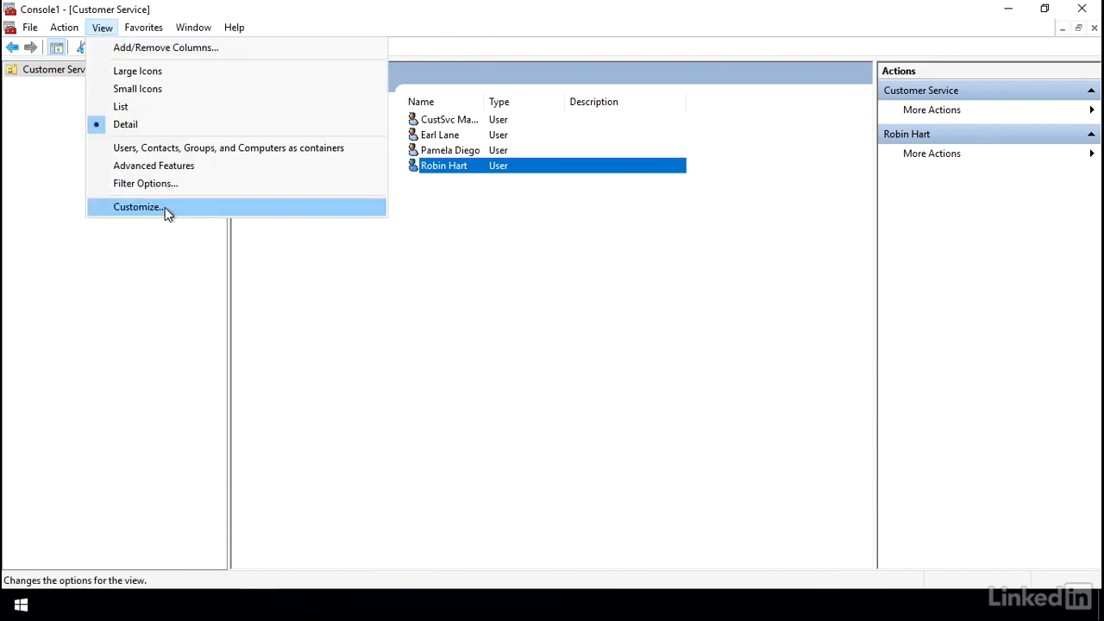
left_click(444, 219)
left_click(443, 237)
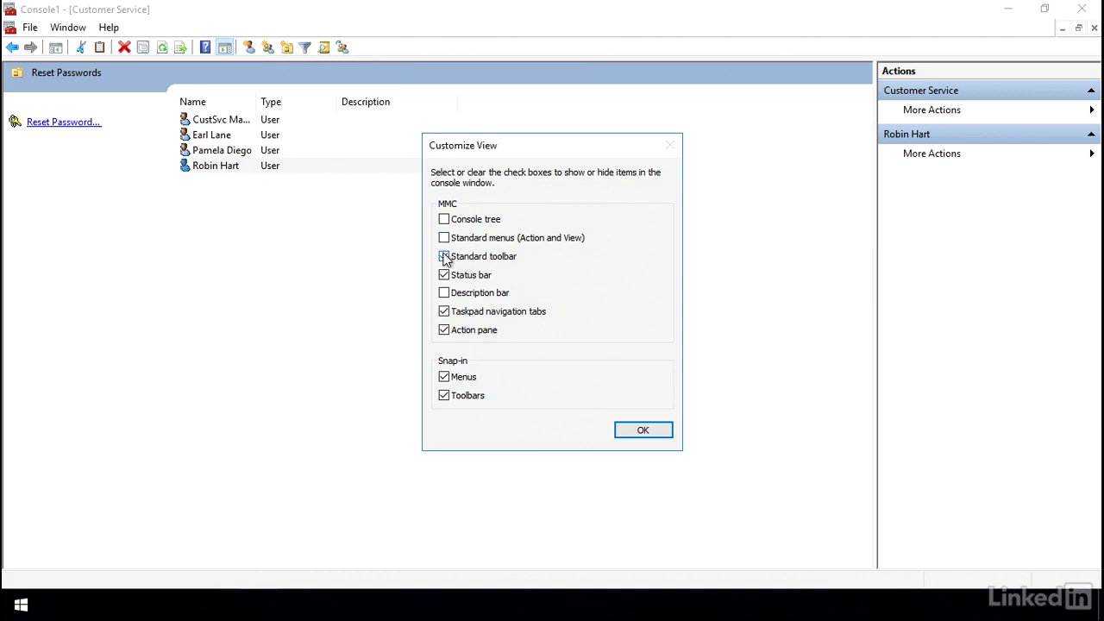
left_click(443, 256)
left_click(444, 274)
left_click(443, 312)
left_click(443, 329)
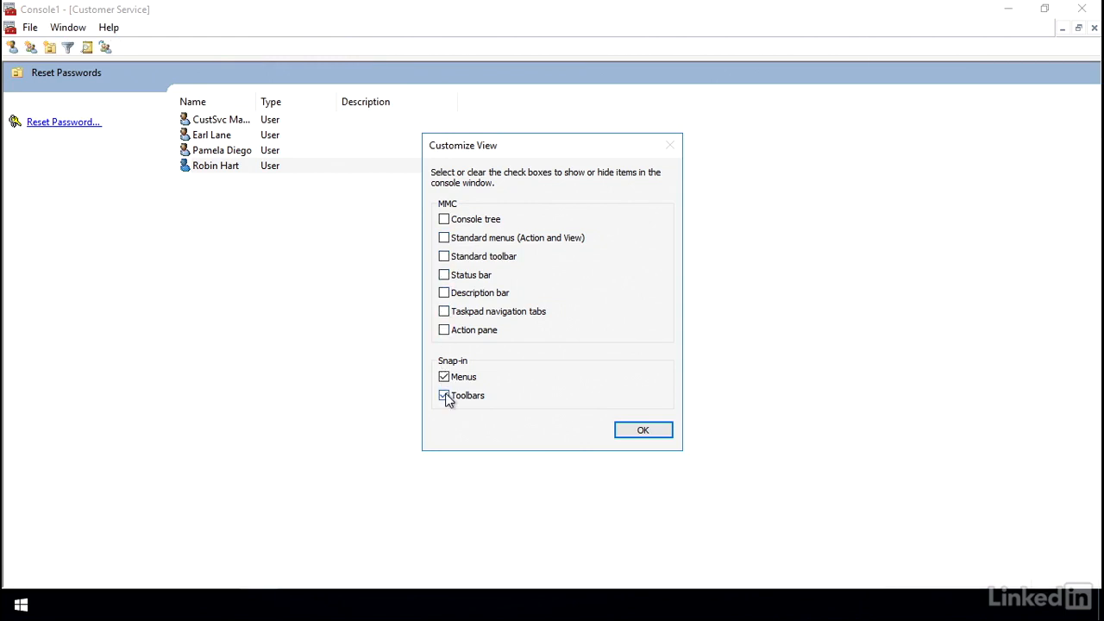
left_click(444, 395)
key("Return")
left_click(423, 291)
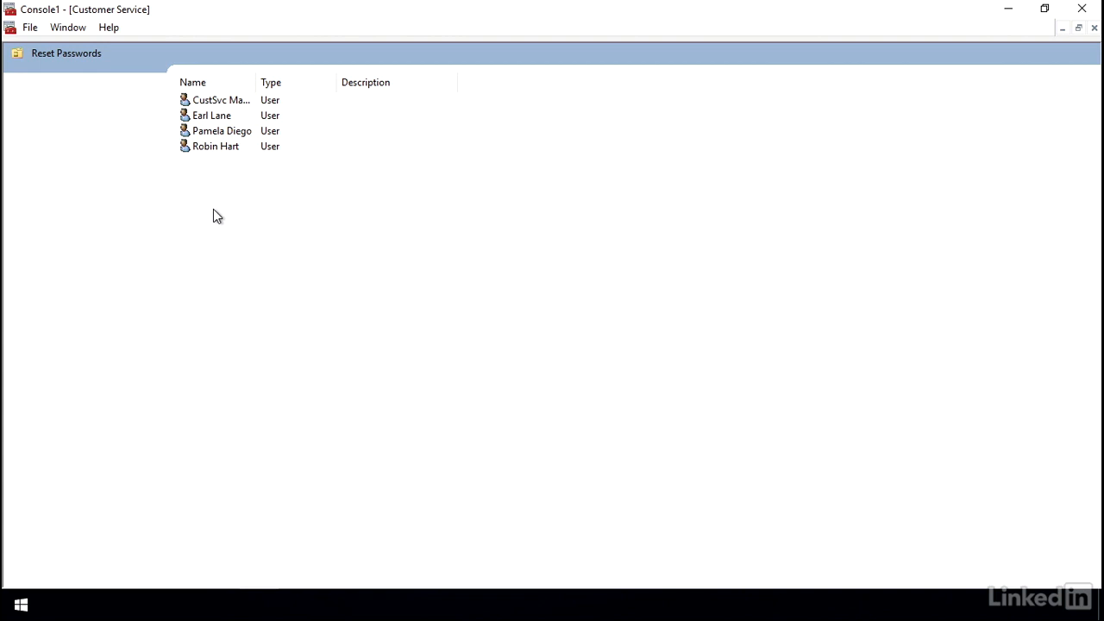
left_click(215, 147)
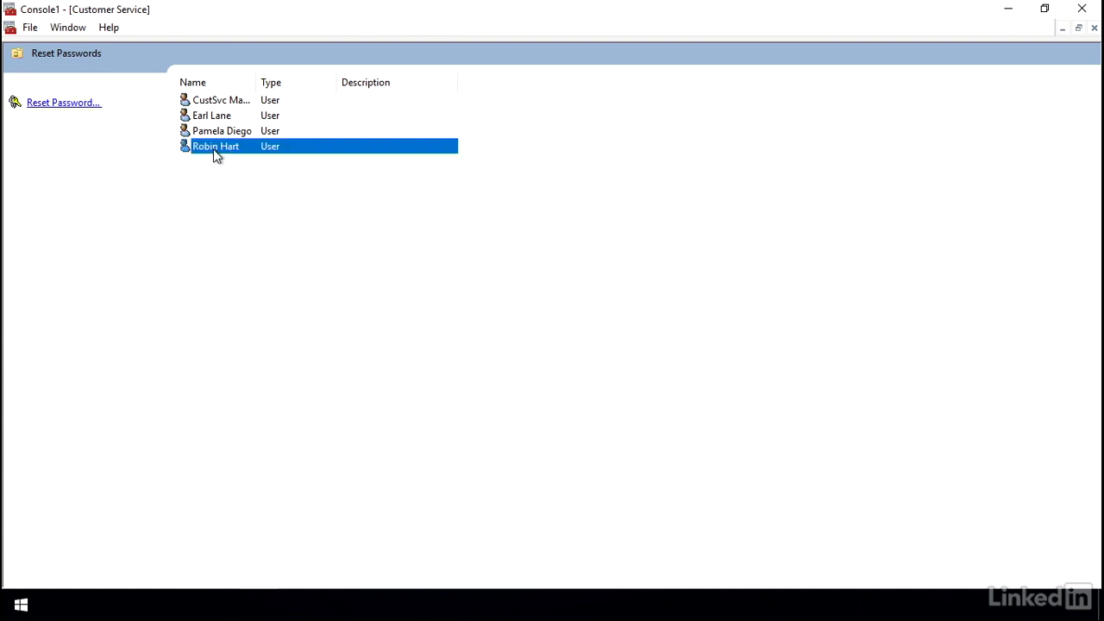